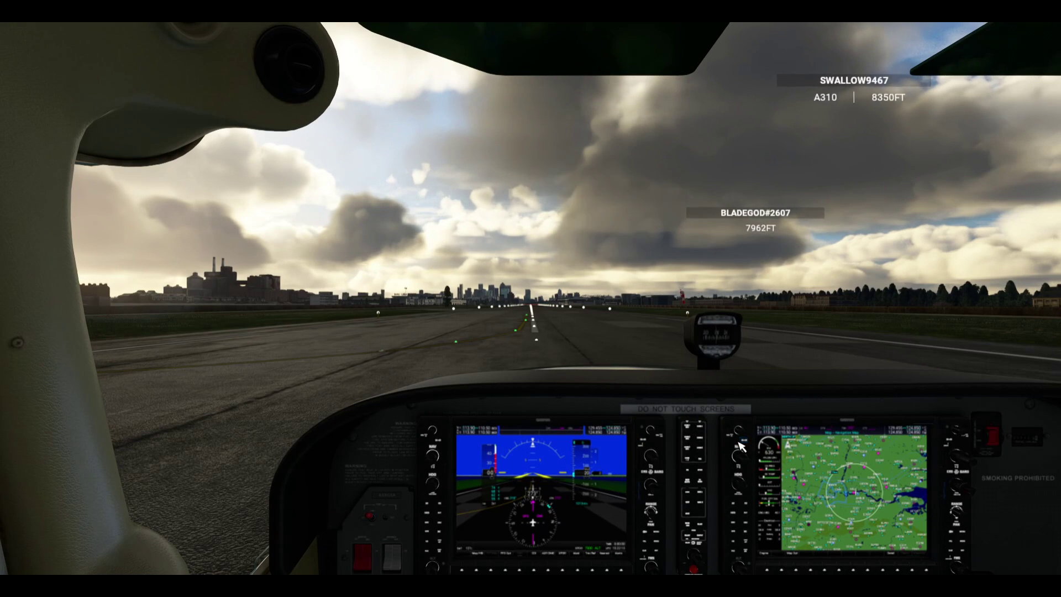
Pause the flight and expand Camera > Cockpit Camera in the VelocityOne Flightstick controls
key("Escape")
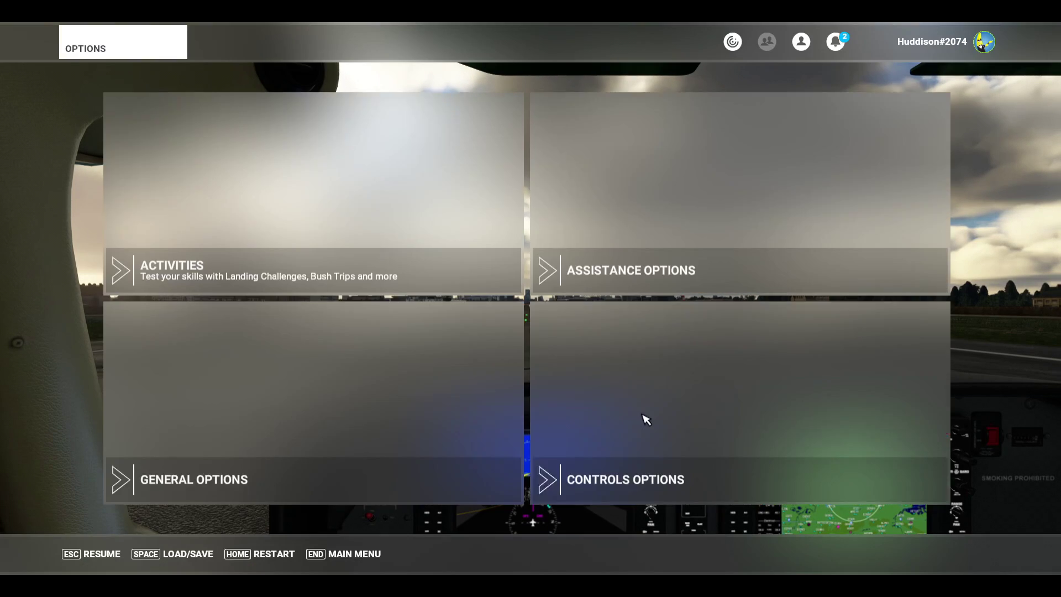
left_click(624, 395)
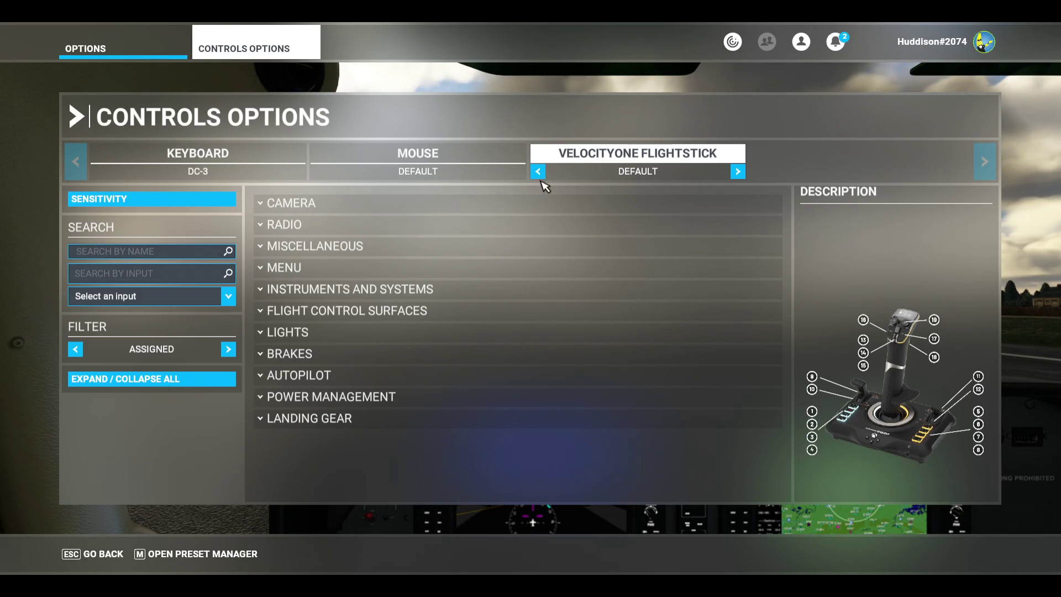
left_click(369, 213)
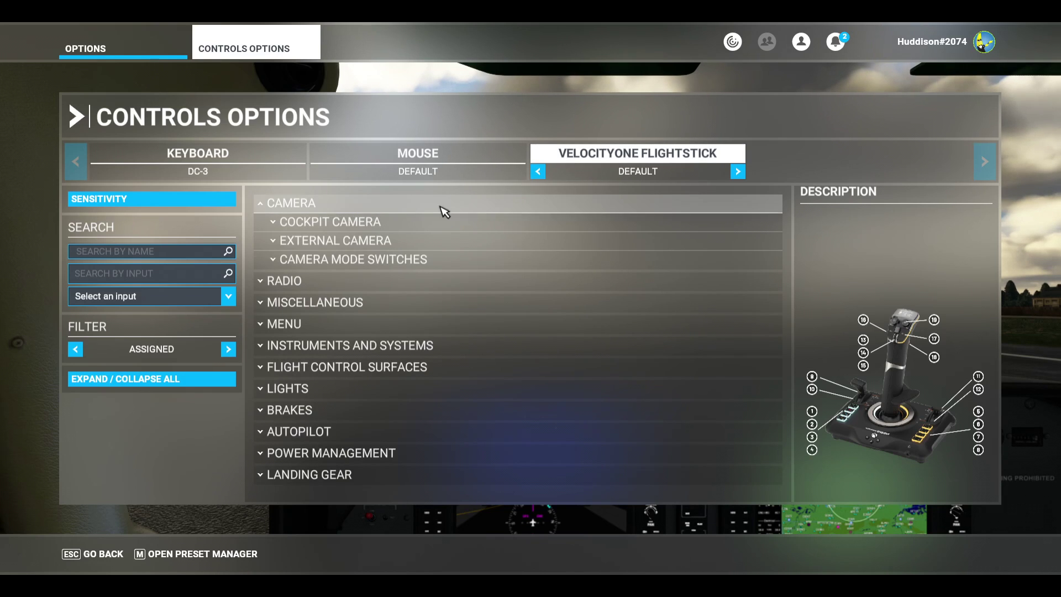
left_click(423, 213)
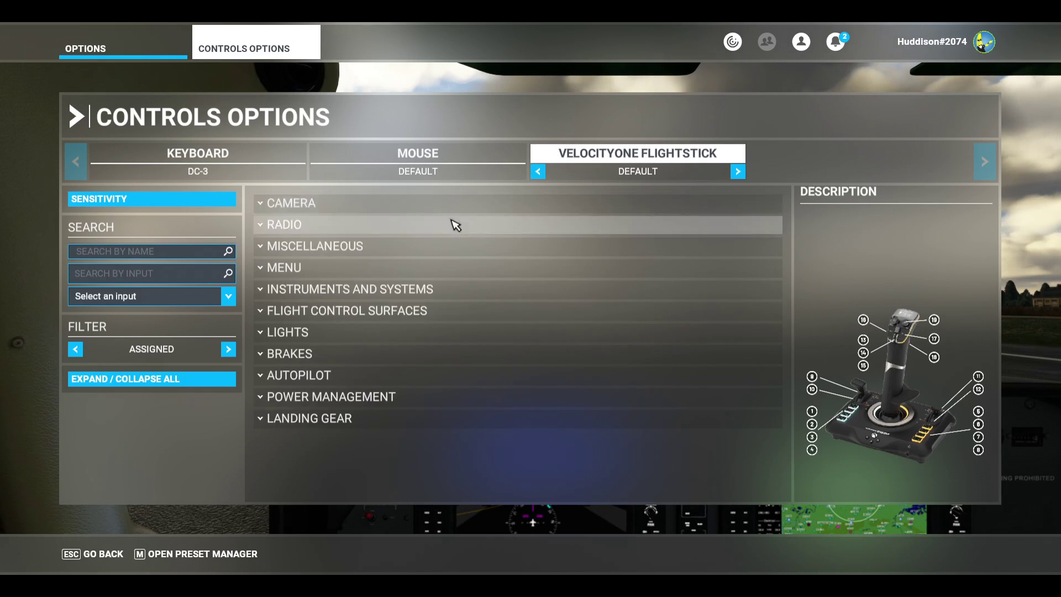
left_click(382, 207)
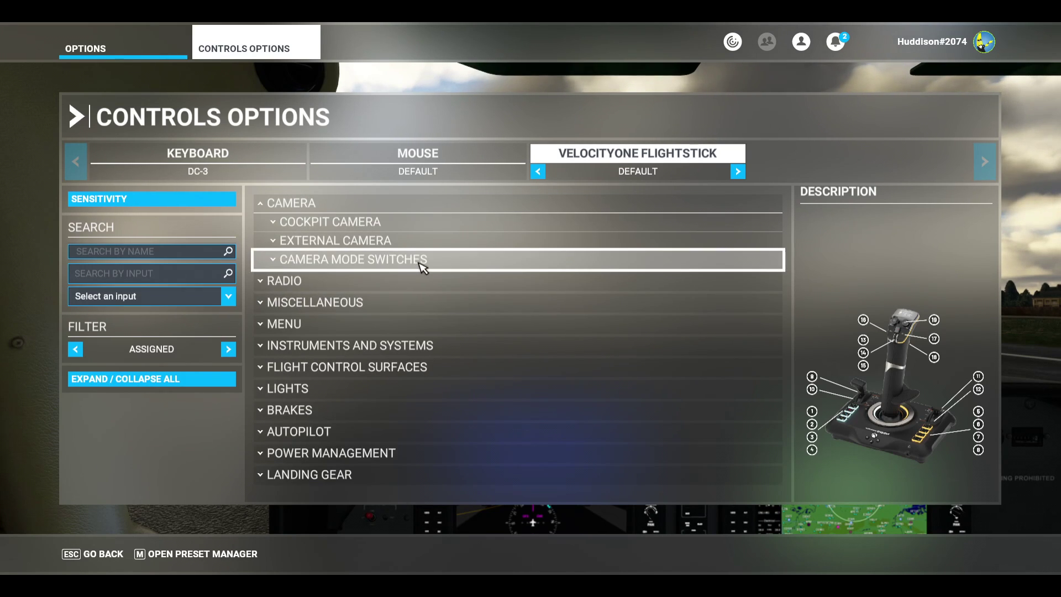
left_click(423, 223)
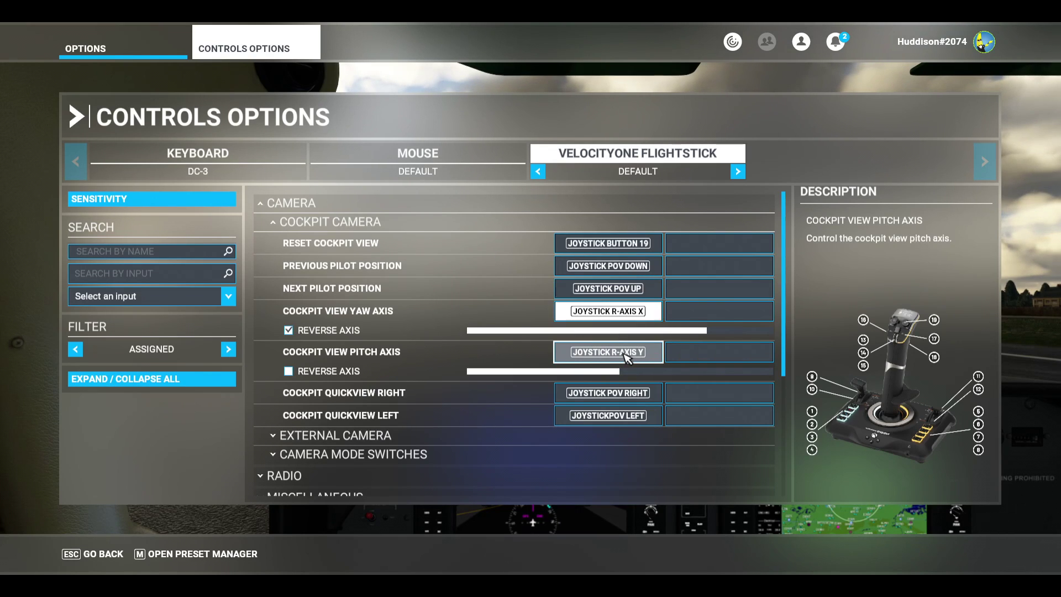
Remove Joystick R-Axis X from Cockpit View Yaw and create the 'Alt Views' profile
left_click(612, 313)
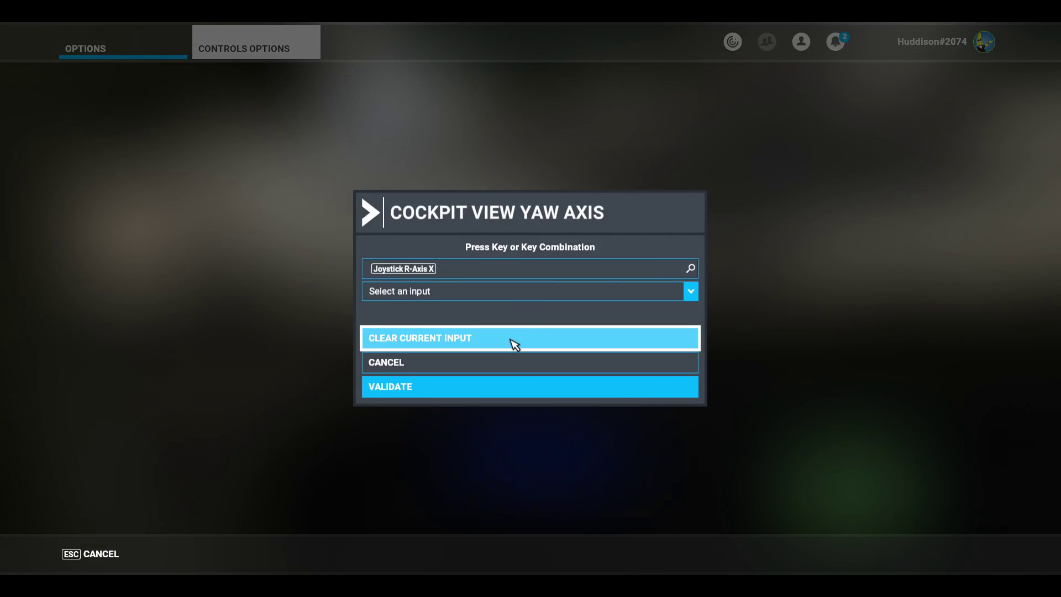
left_click(514, 343)
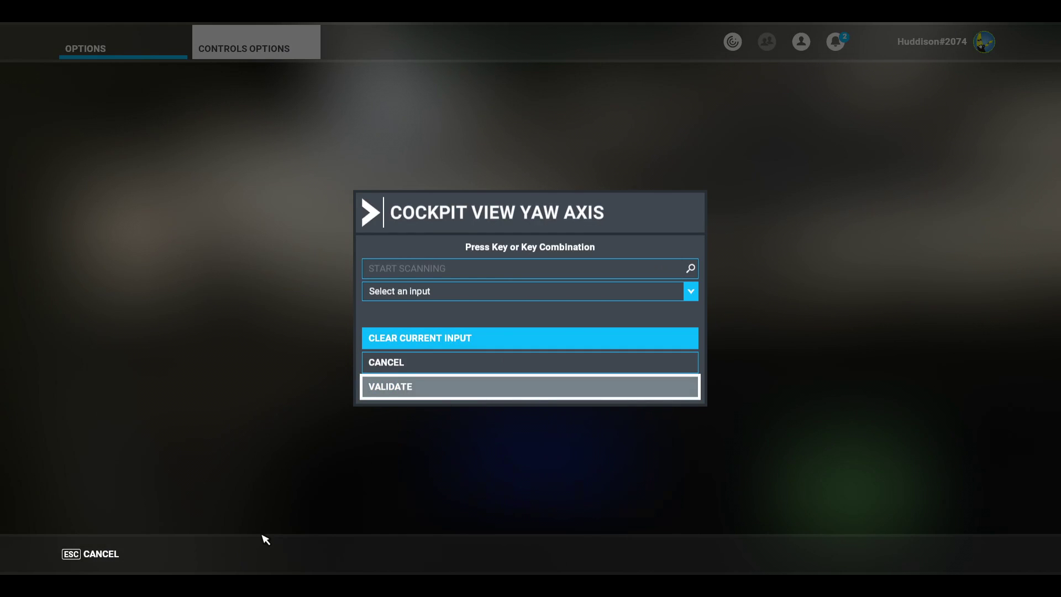
key("Return")
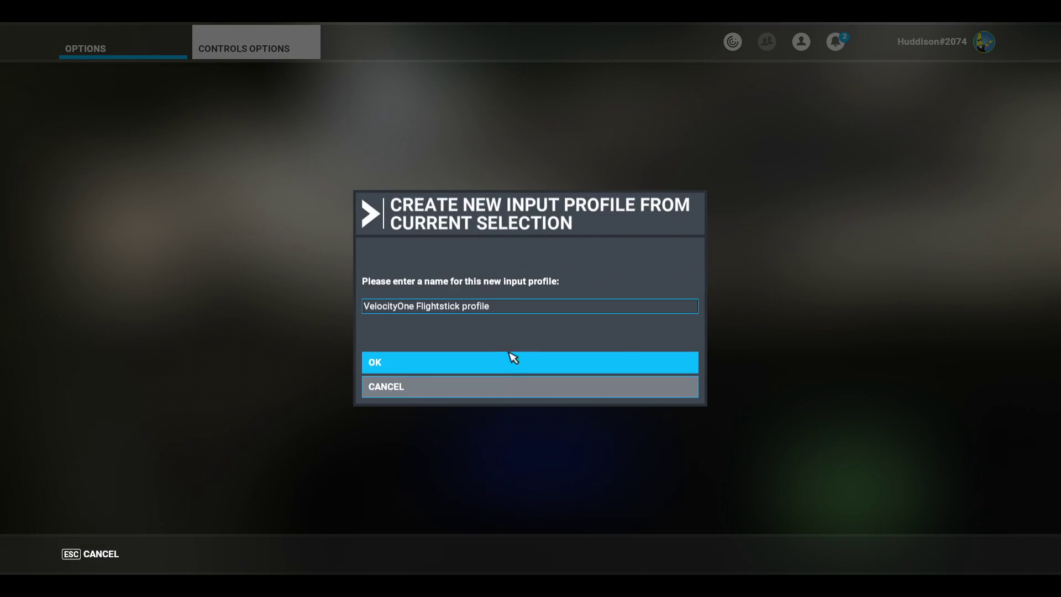
left_click(542, 308)
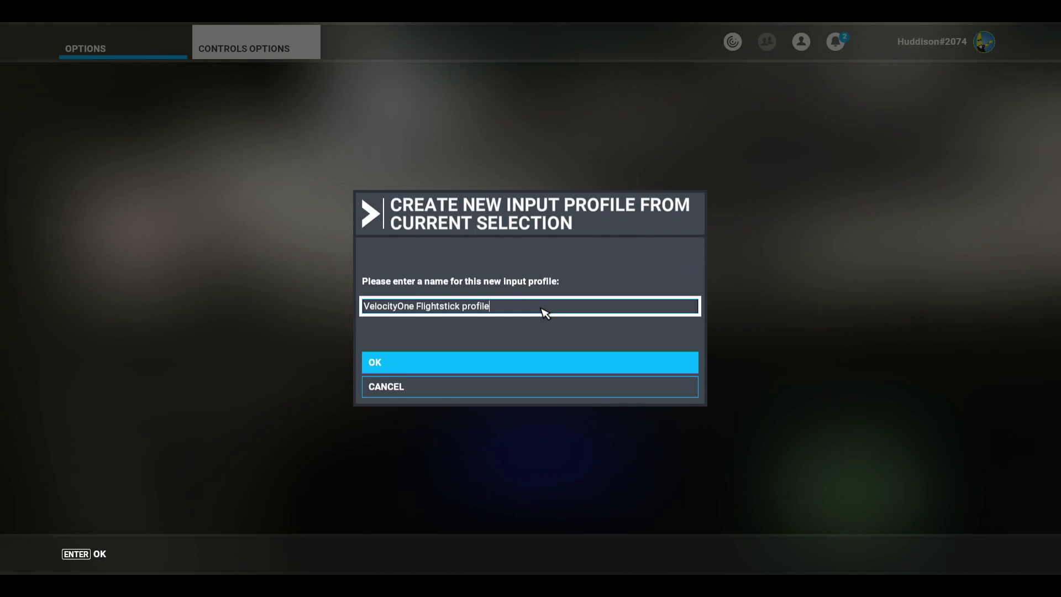
key("BackSpace")
key("BackSpace")
key("BackSpace")
key("BackSpace")
key("BackSpace")
key("BackSpace")
key("BackSpace")
key("BackSpace")
key("BackSpace")
key("BackSpace")
key("BackSpace")
key("BackSpace")
key("BackSpace")
key("BackSpace")
key("BackSpace")
key("BackSpace")
key("BackSpace")
key("BackSpace")
key("BackSpace")
key("BackSpace")
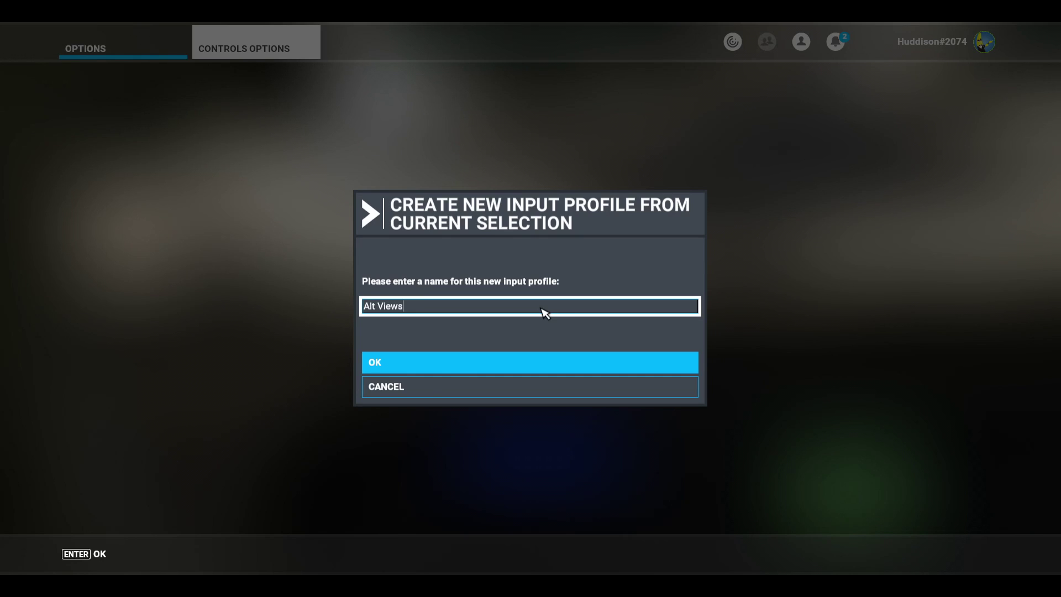
left_click(413, 364)
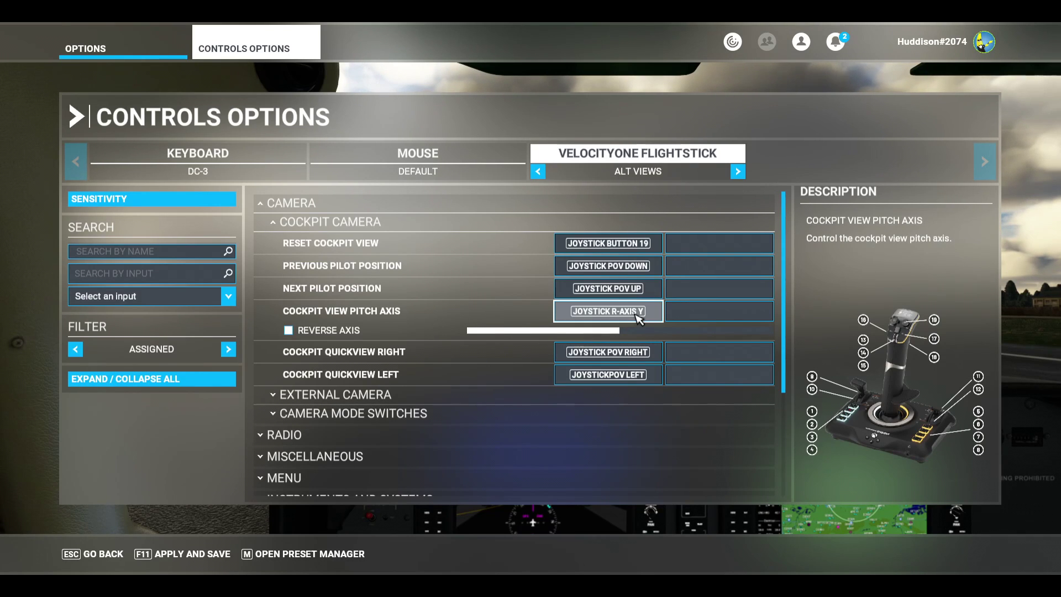
Remove Joystick R-Axis Y from Cockpit View Pitch, then apply, save, and exit controls
left_click(637, 316)
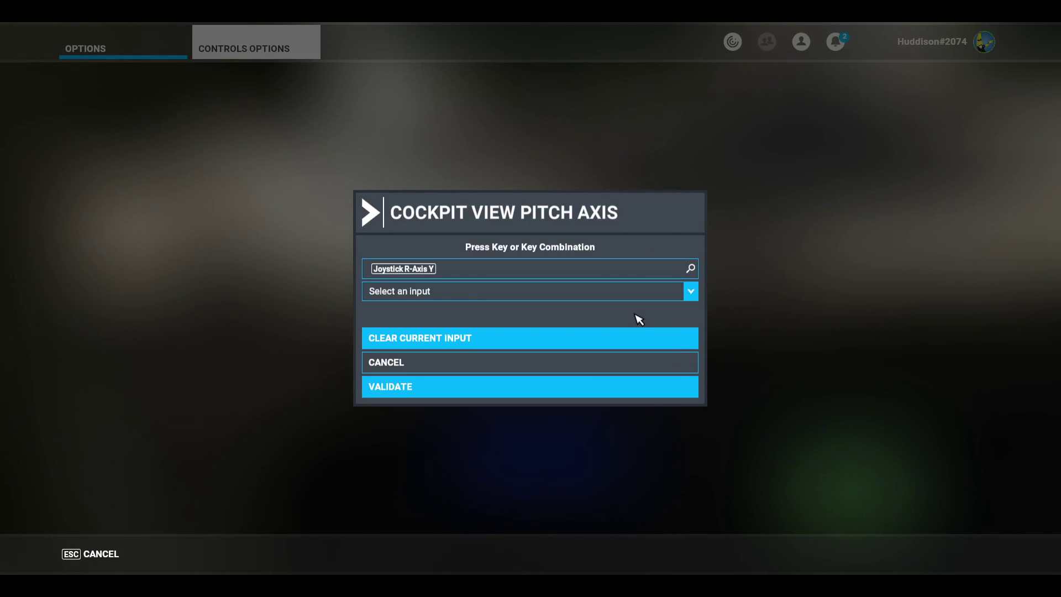
left_click(483, 341)
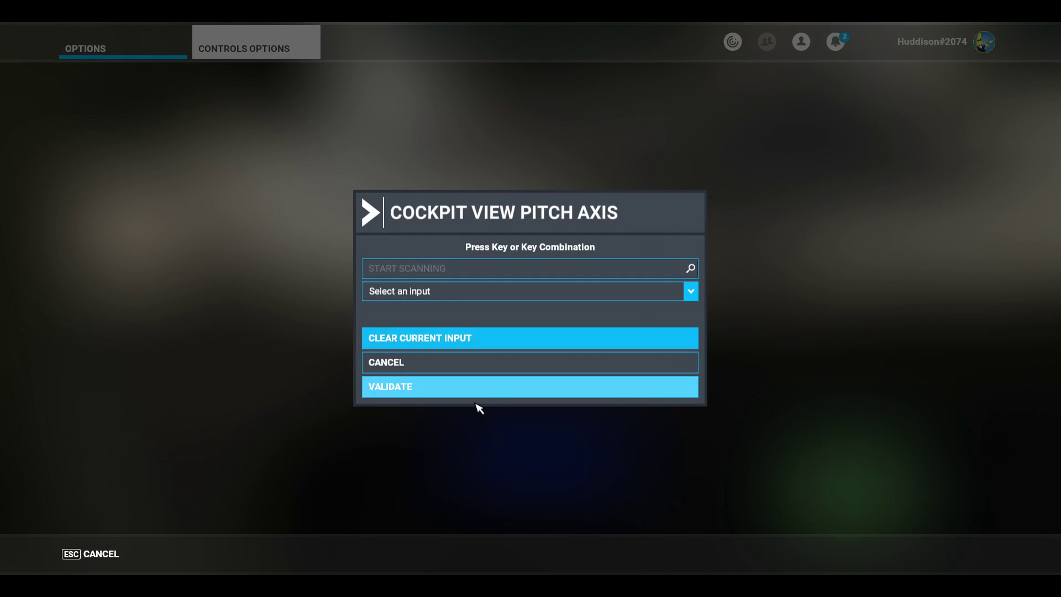
key("Return")
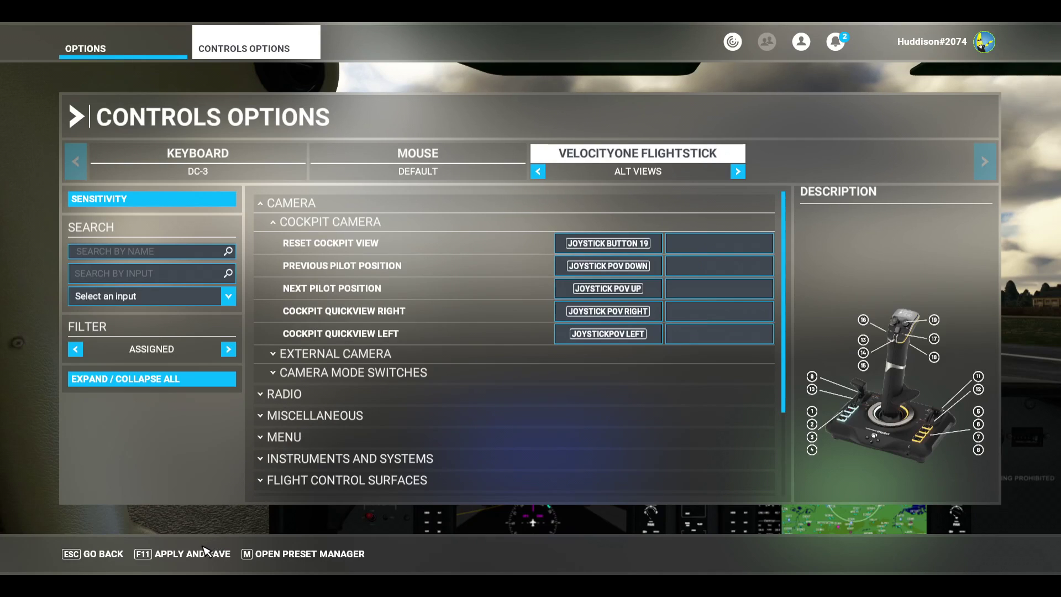
left_click(205, 555)
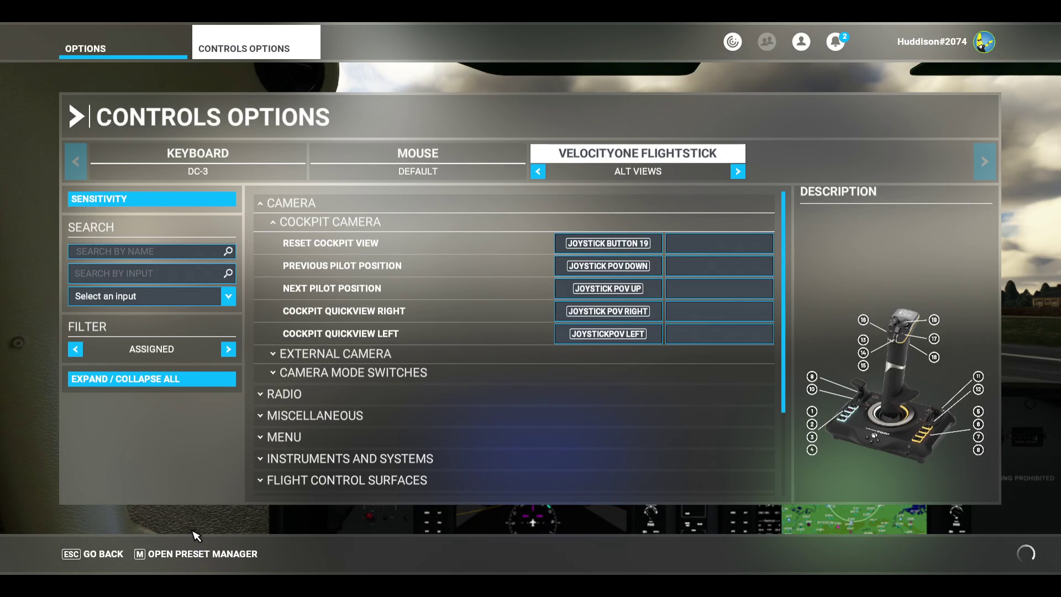
left_click(115, 554)
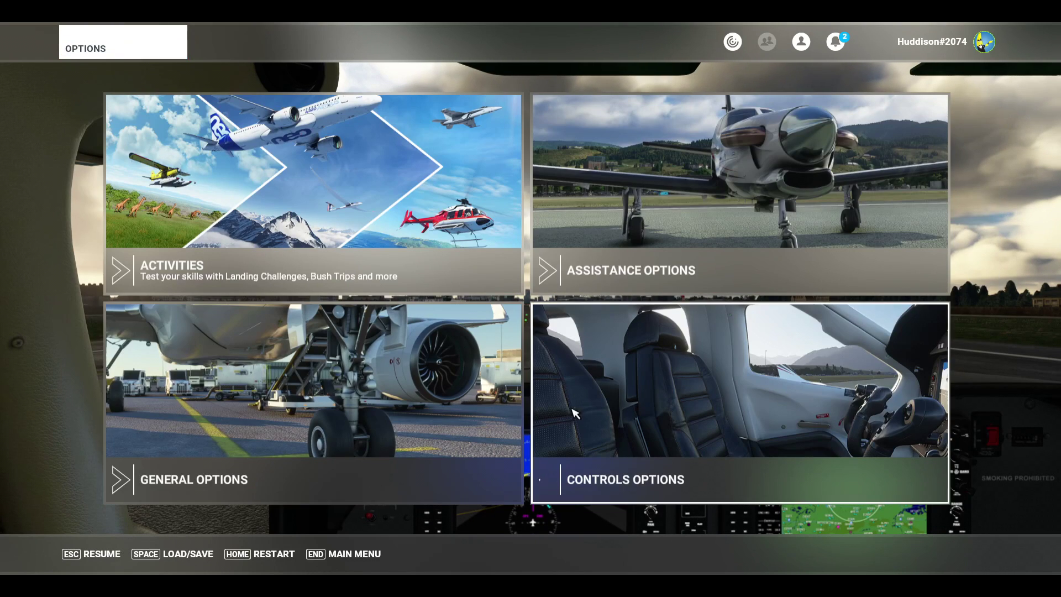
left_click(633, 398)
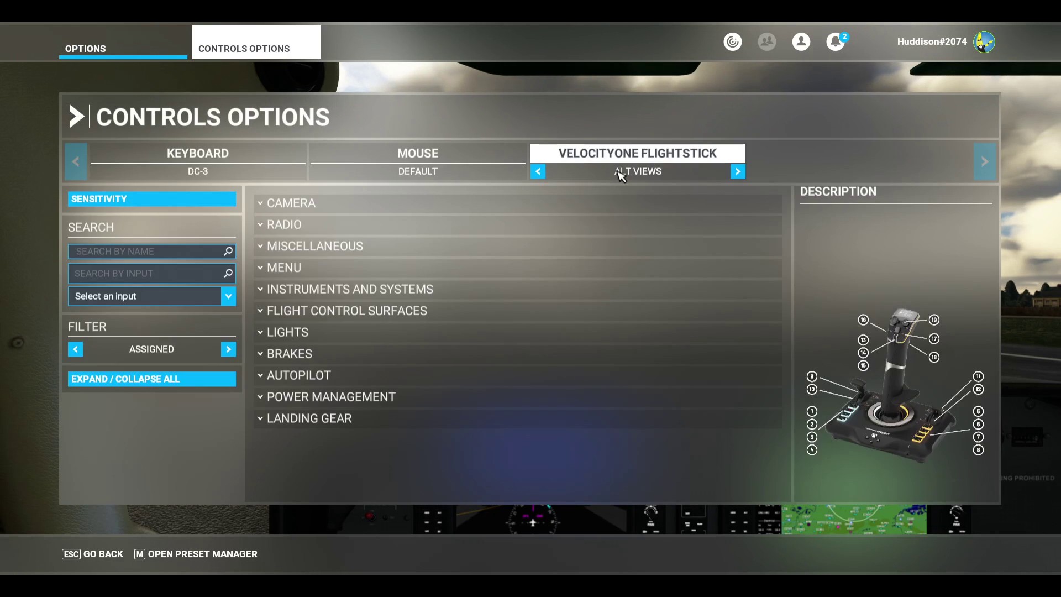
left_click(411, 209)
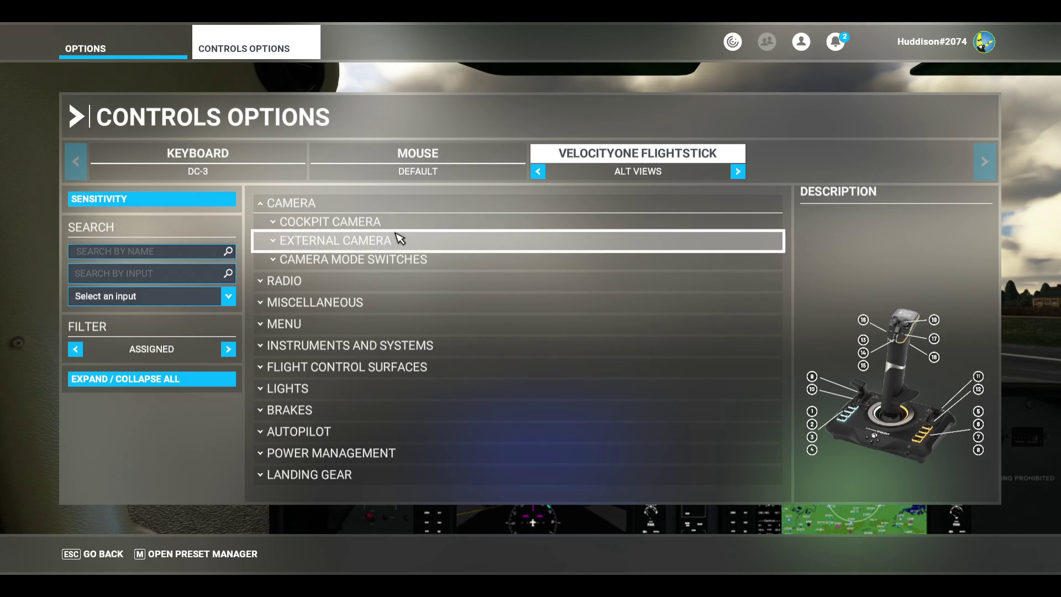
left_click(399, 224)
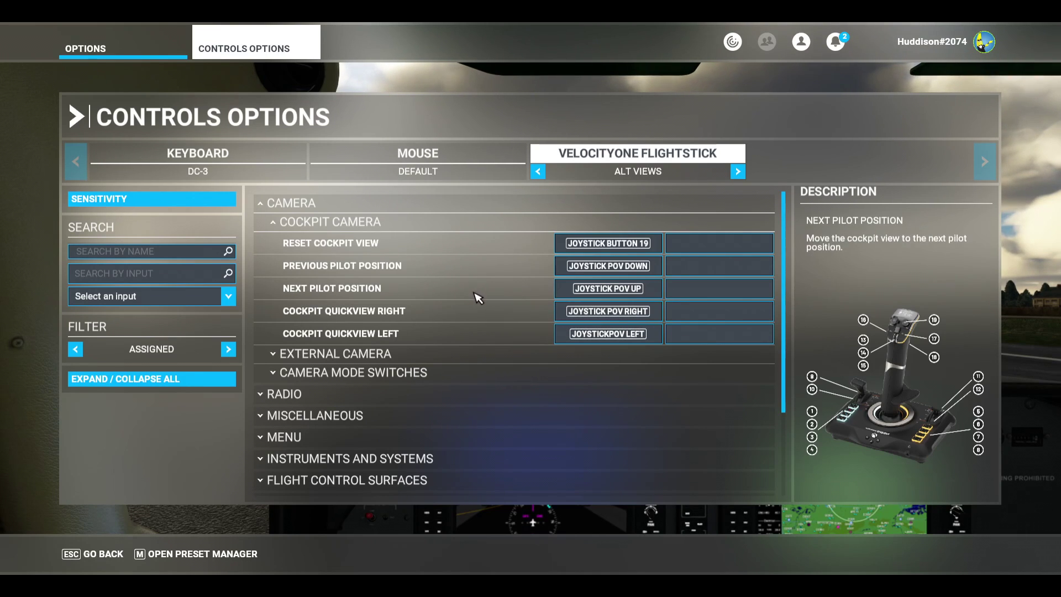
left_click(112, 555)
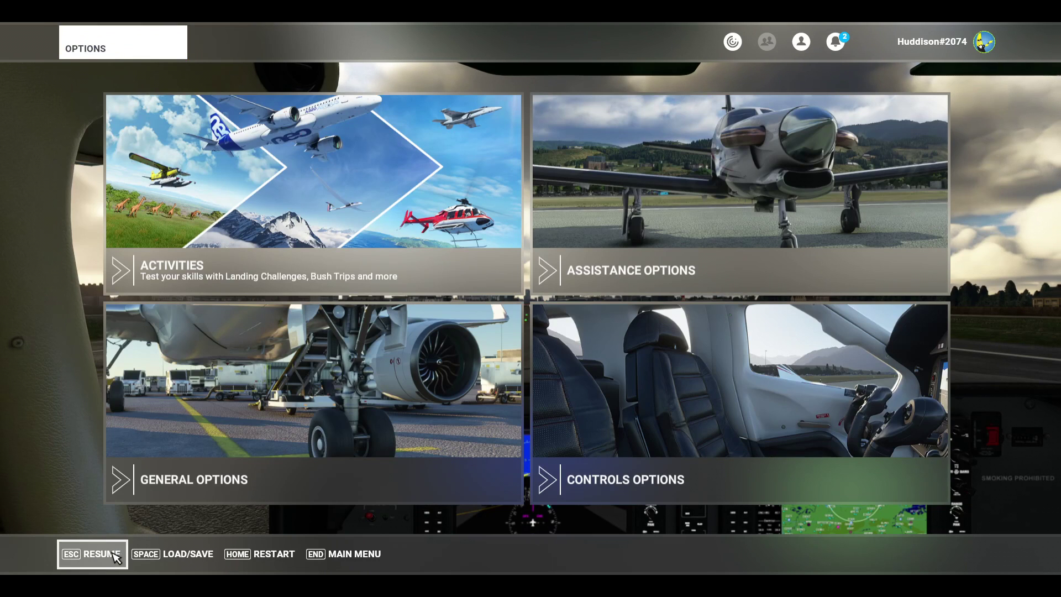
Resume the flight briefly, then bring the Options pause menu back up
left_click(115, 556)
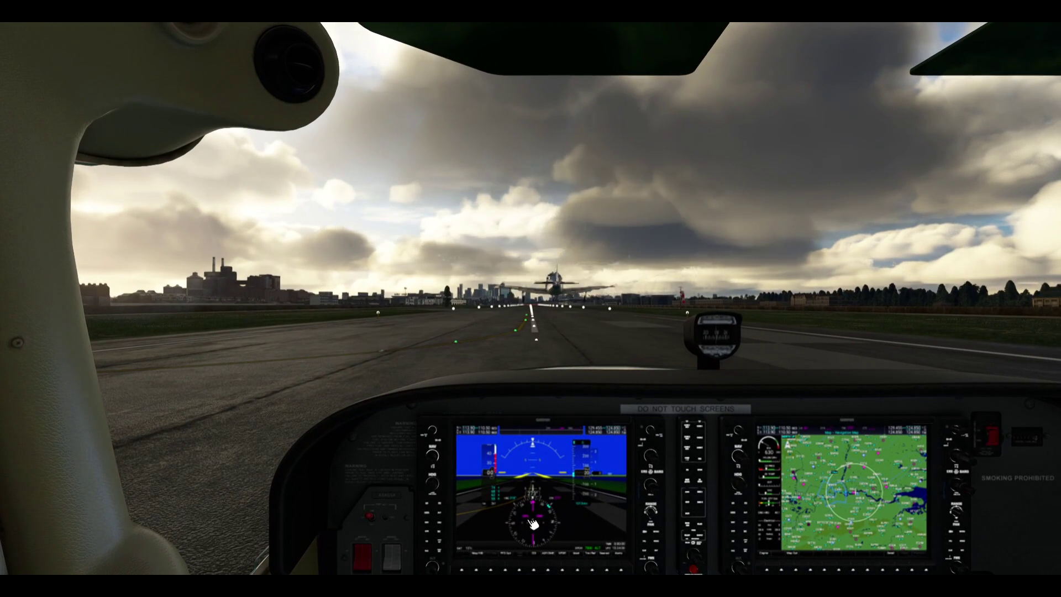
key("Escape")
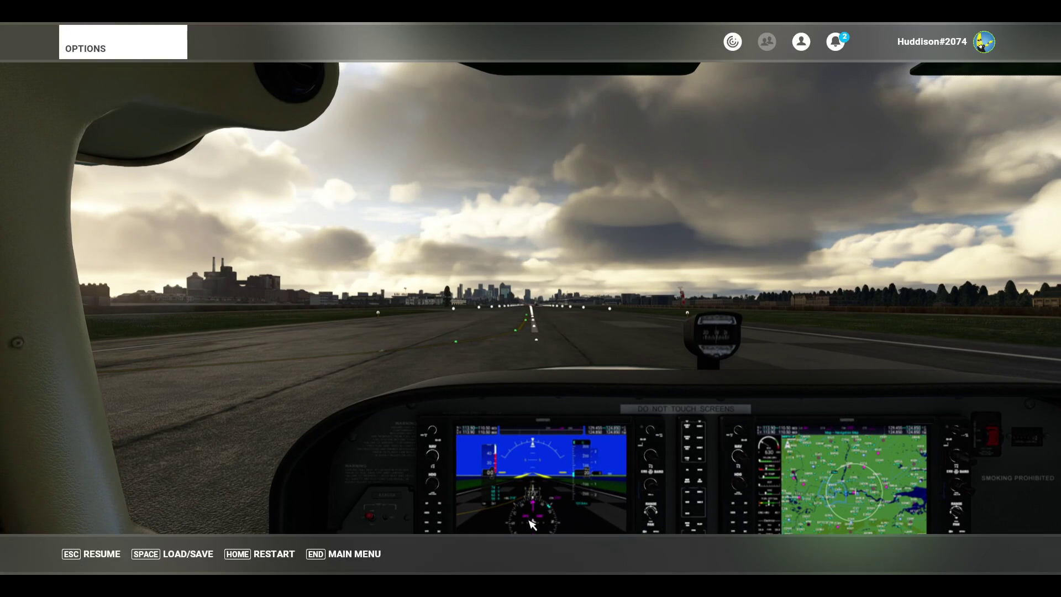
Open Controls Options and set the binding filter to show ALL actions
left_click(634, 429)
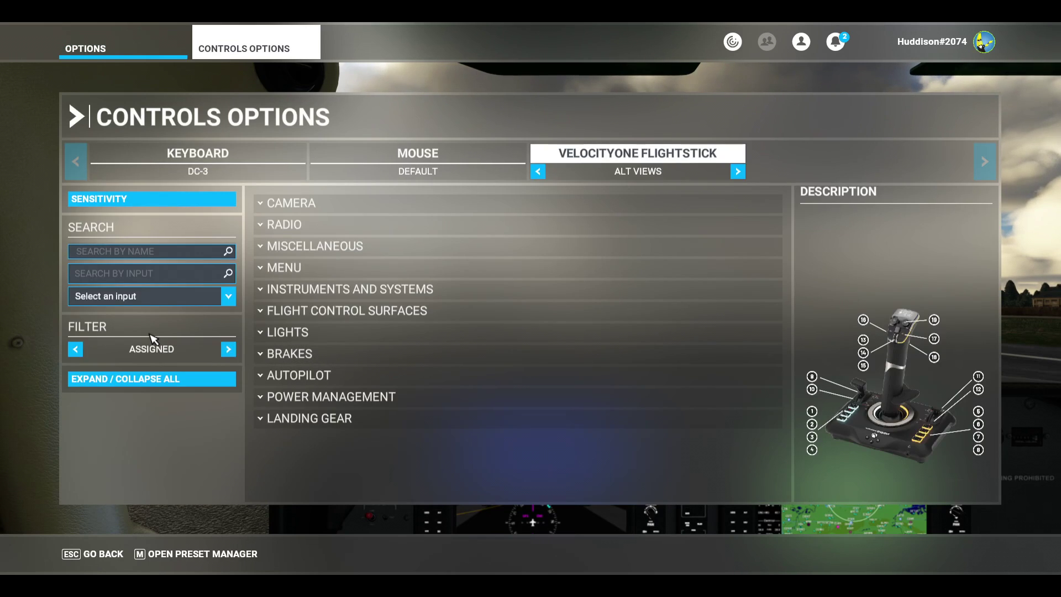
left_click(229, 349)
left_click(228, 349)
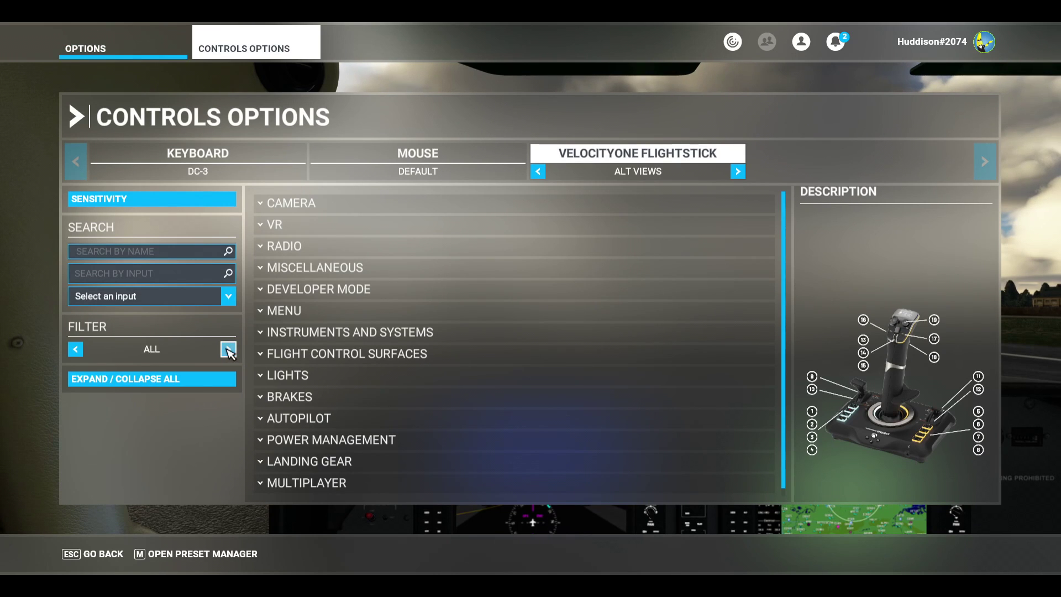
Expand Camera > Cockpit Camera and scroll down to the empty Cockpit Look rows
left_click(361, 211)
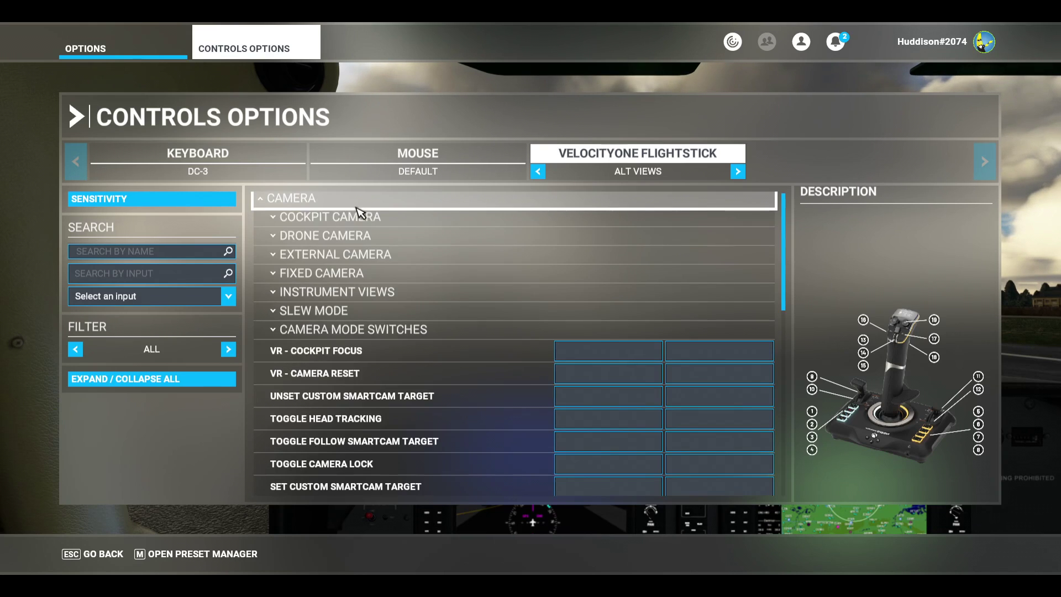
left_click(412, 222)
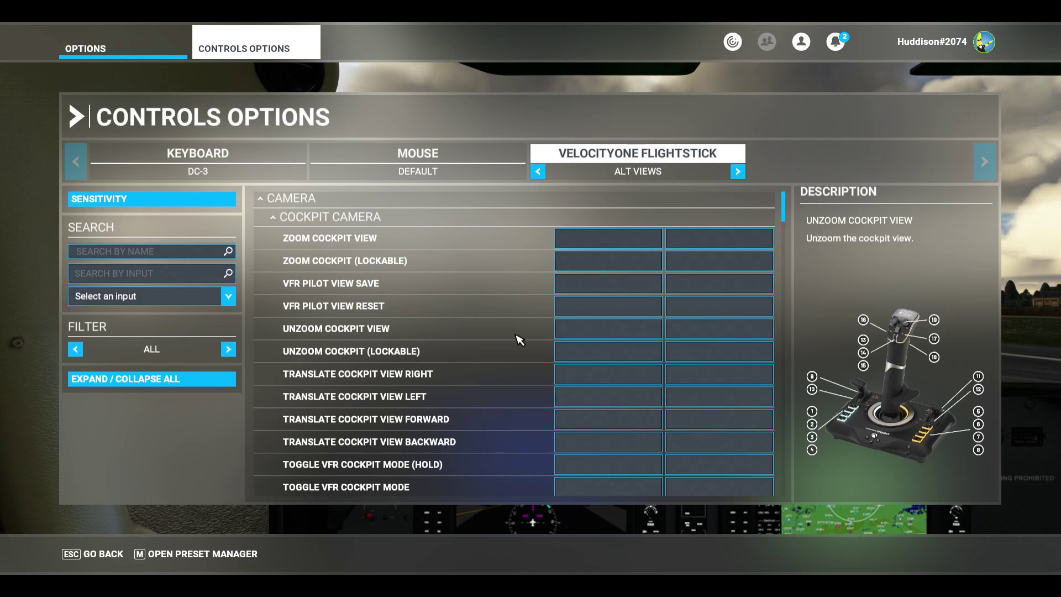
scroll(519, 340, "down", 10)
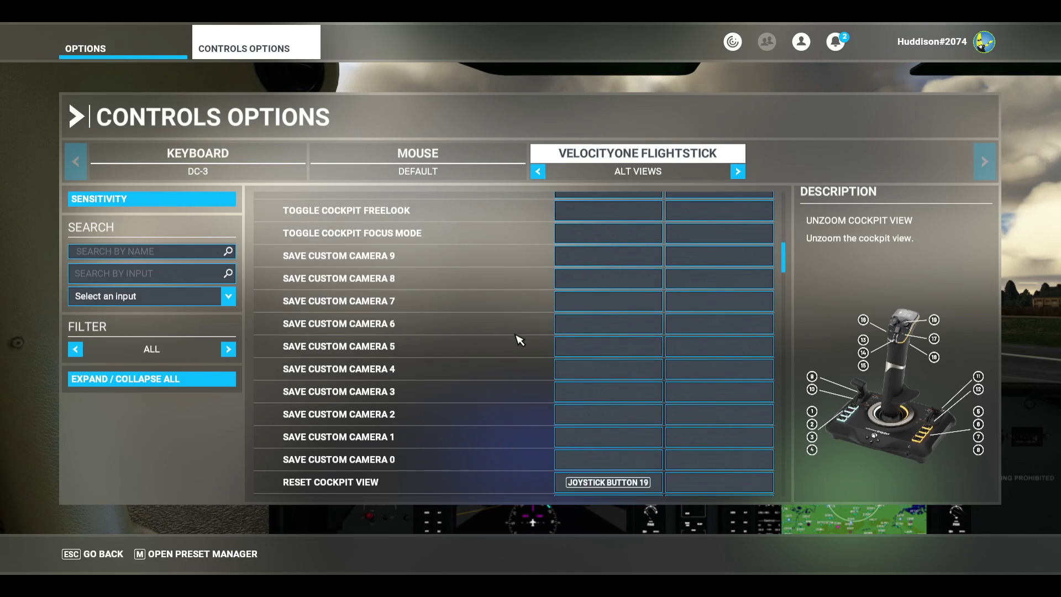
scroll(519, 340, "up", 10)
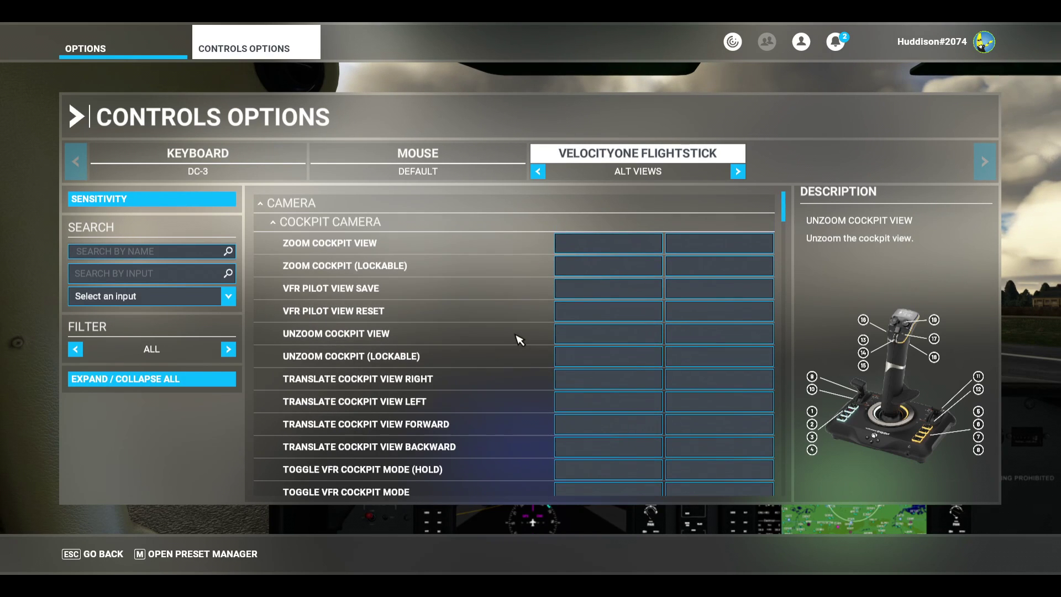
scroll(465, 326, "down", 10)
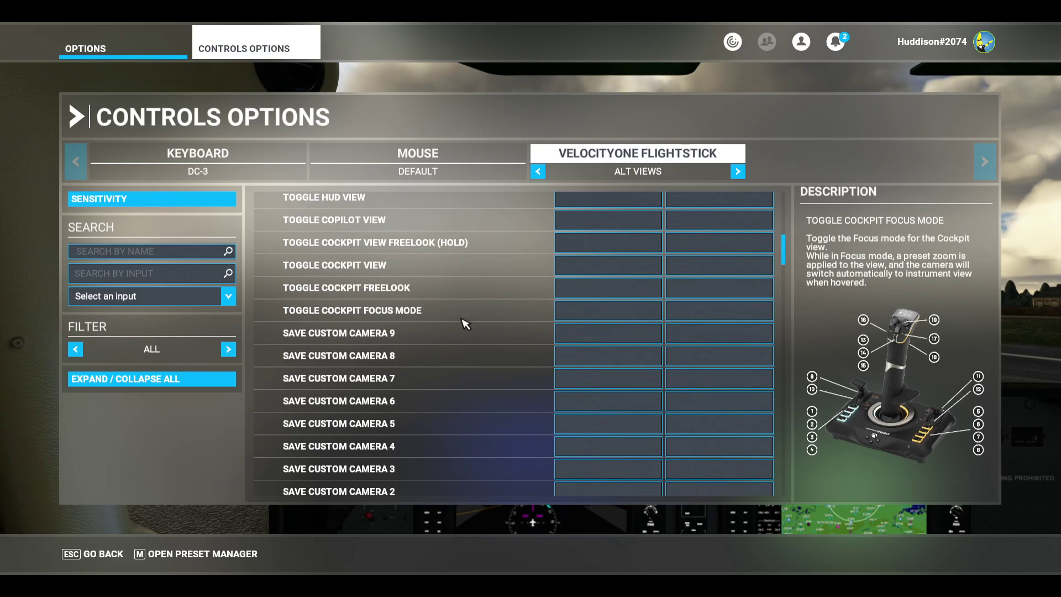
scroll(470, 337, "down", 15)
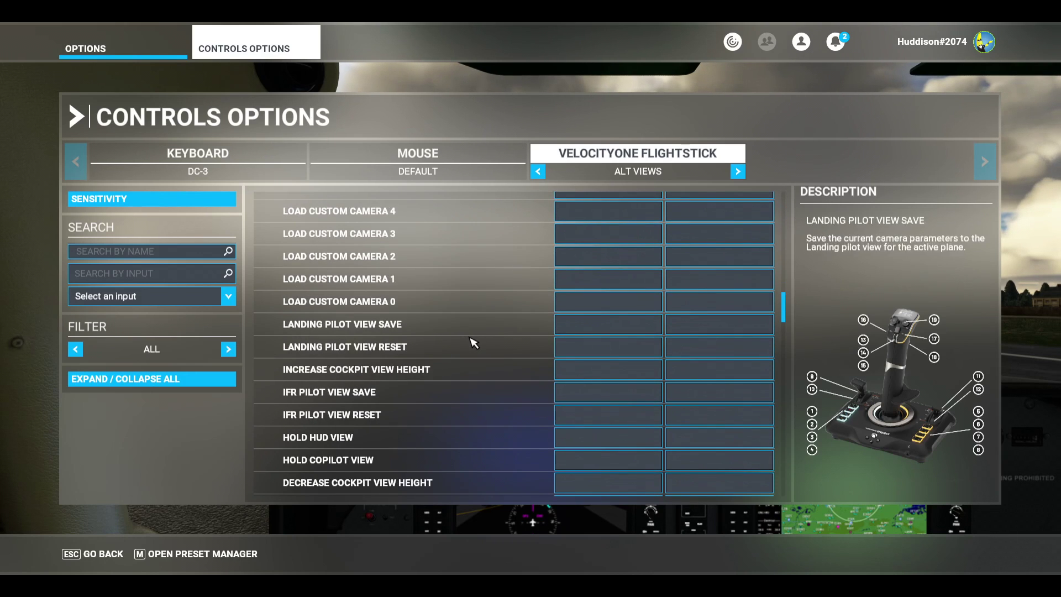
scroll(475, 348, "down", 8)
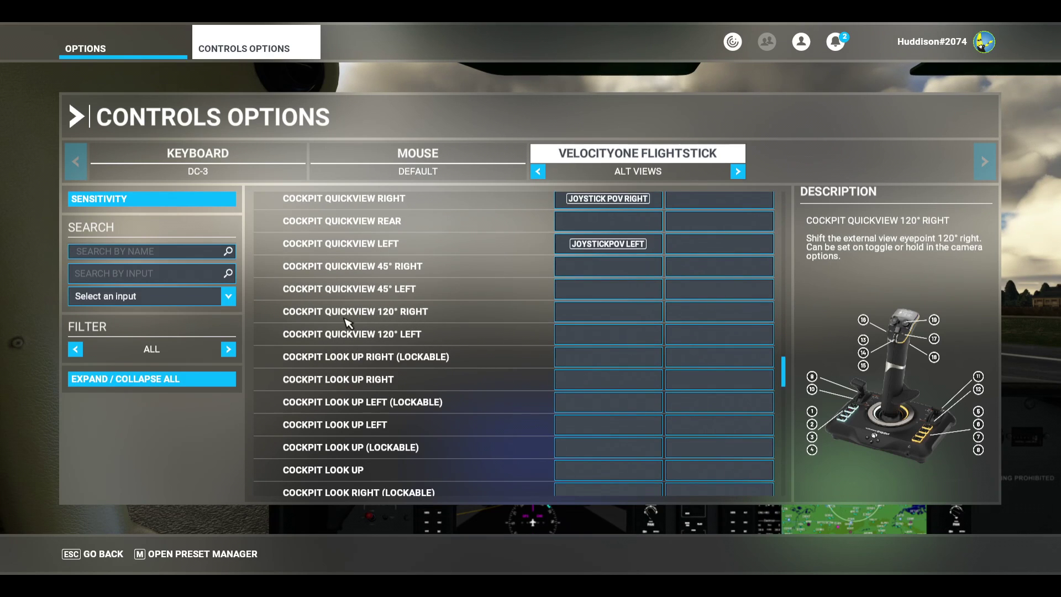
scroll(481, 391, "down", 1)
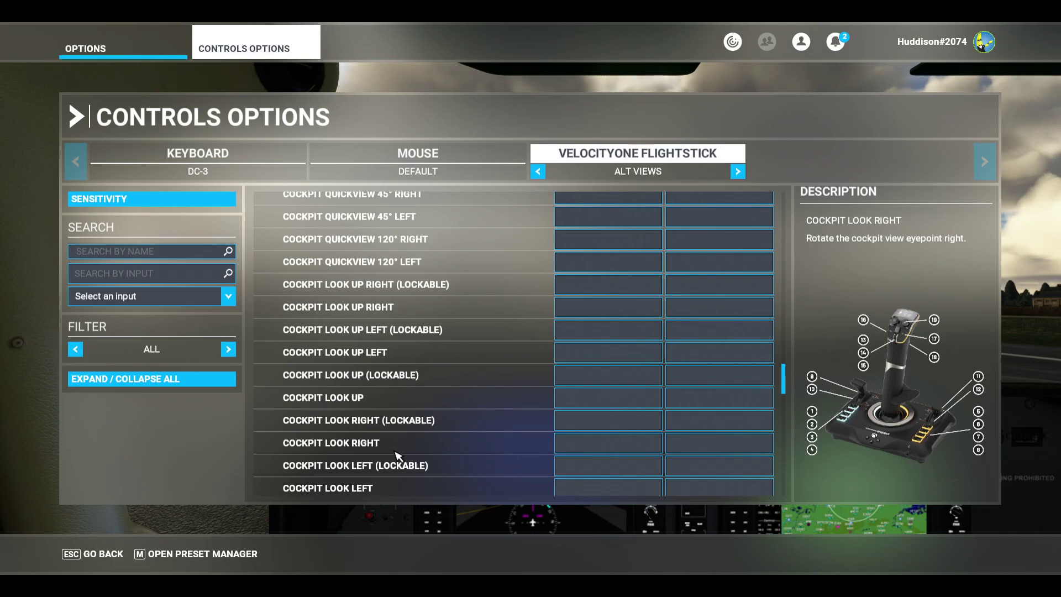
scroll(434, 483, "down", 2)
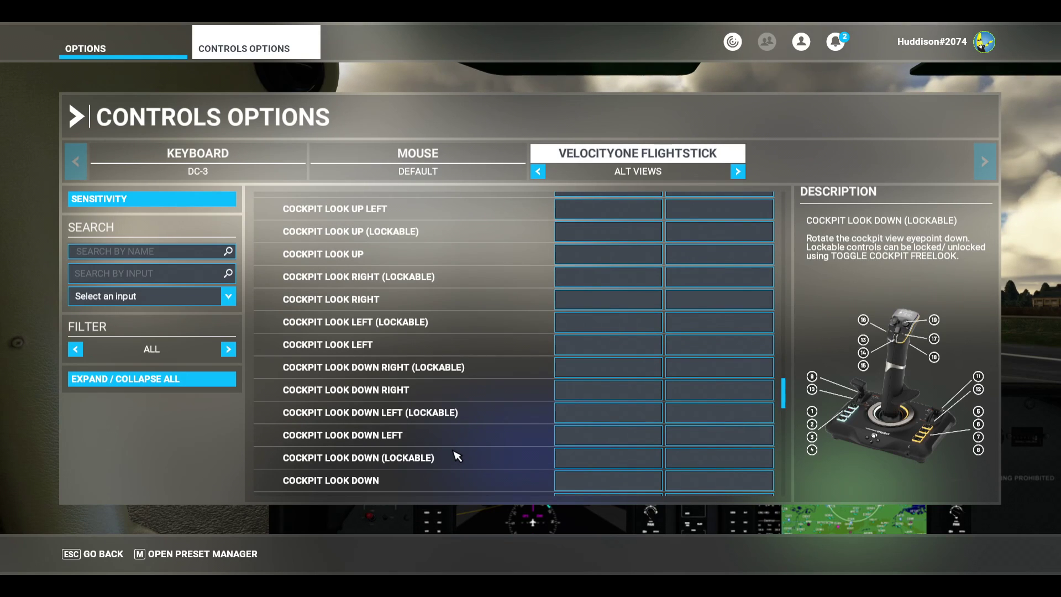
Bind Joystick R-Axis Y- to Cockpit Look Up, validating despite the External View Look Down conflict
scroll(457, 455, "up", 1)
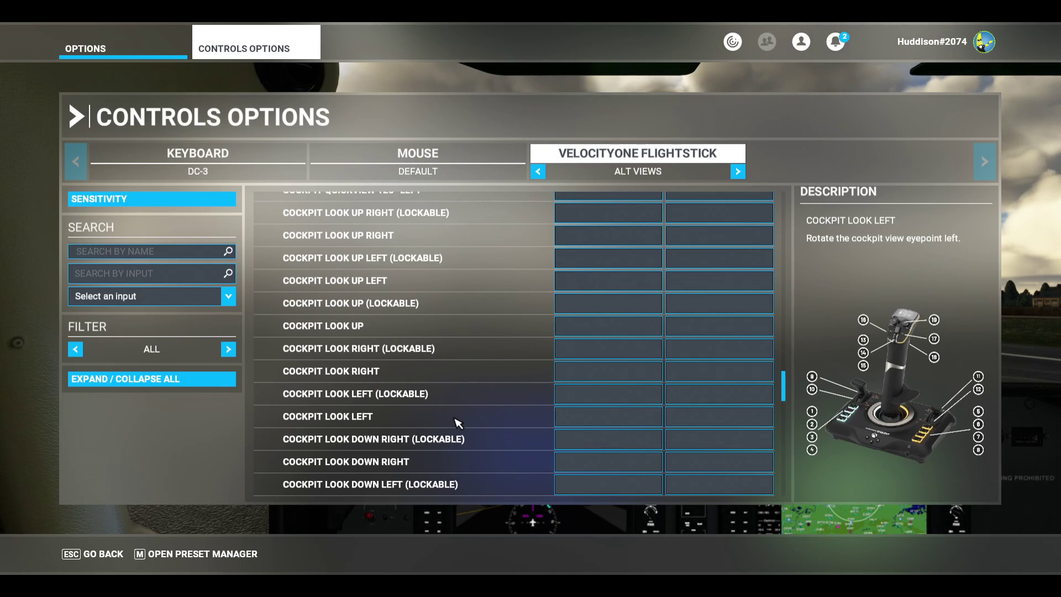
left_click(602, 332)
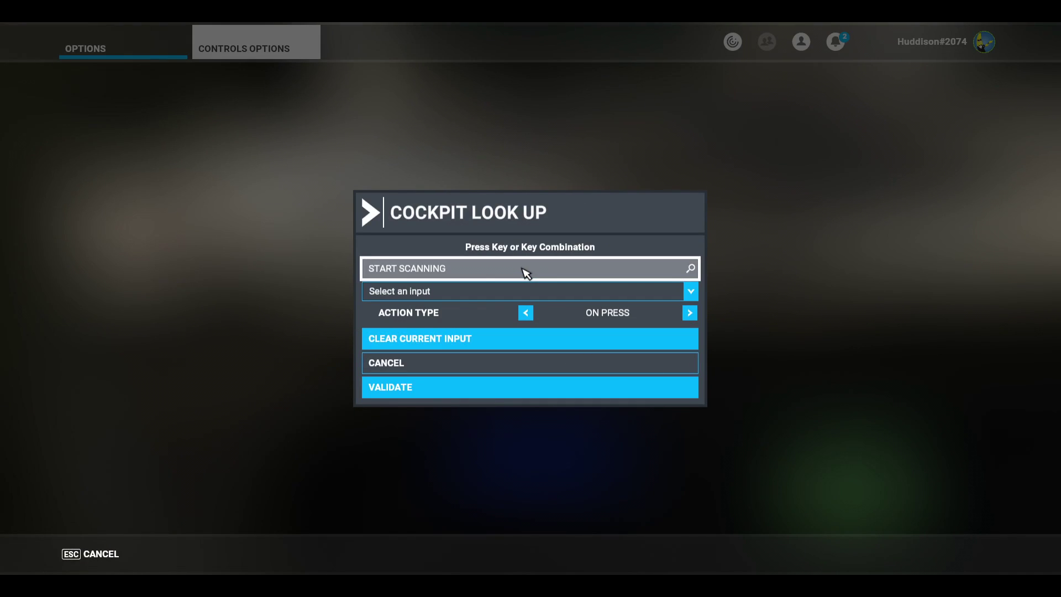
left_click(525, 272)
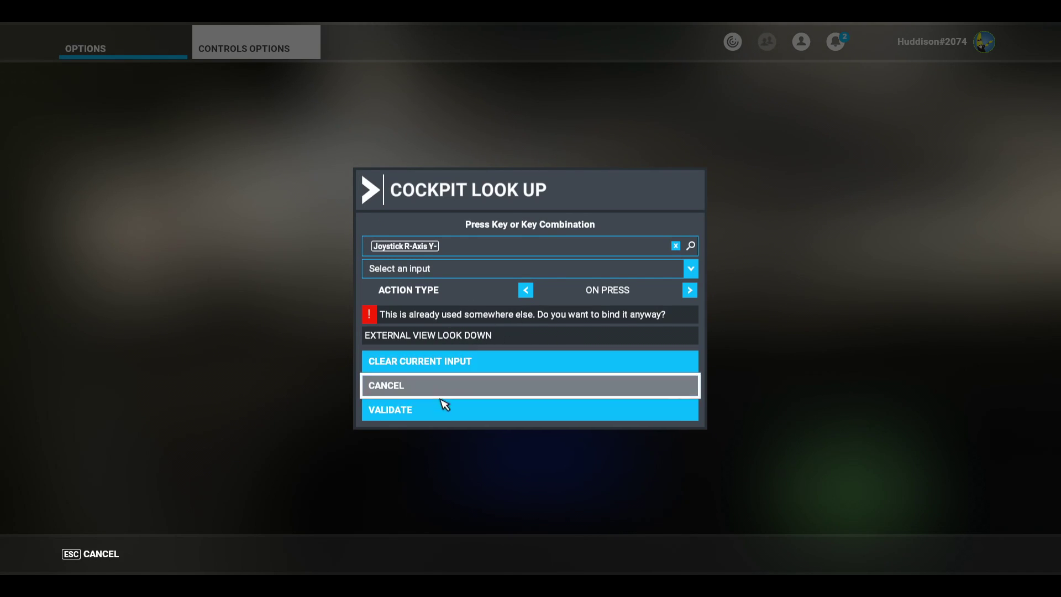
left_click(435, 416)
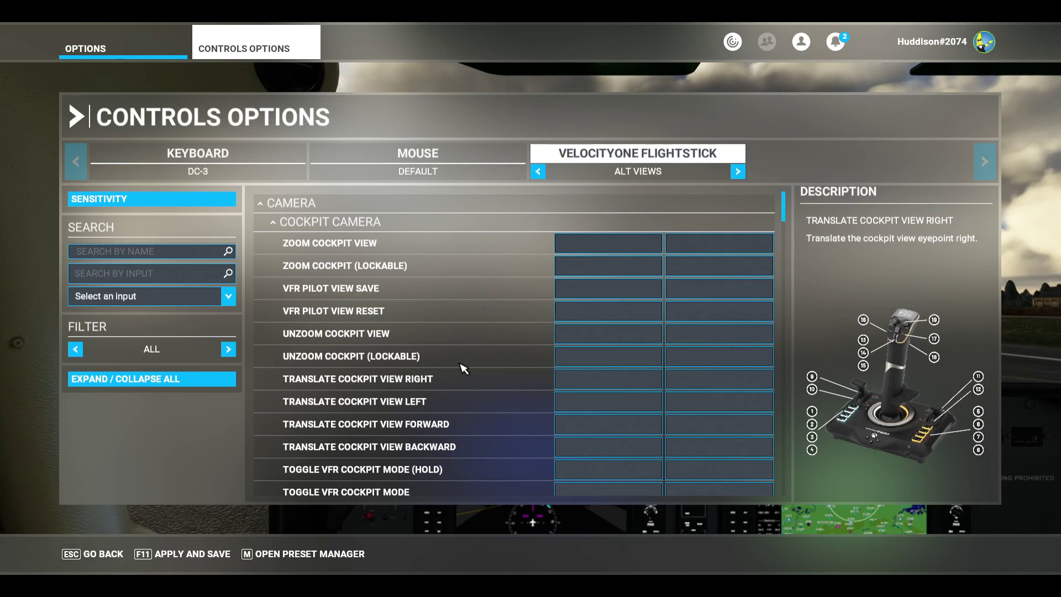
Scroll to Cockpit Look Right and bind it to Joystick R-Axis X+
scroll(462, 367, "down", 7)
scroll(463, 367, "down", 5)
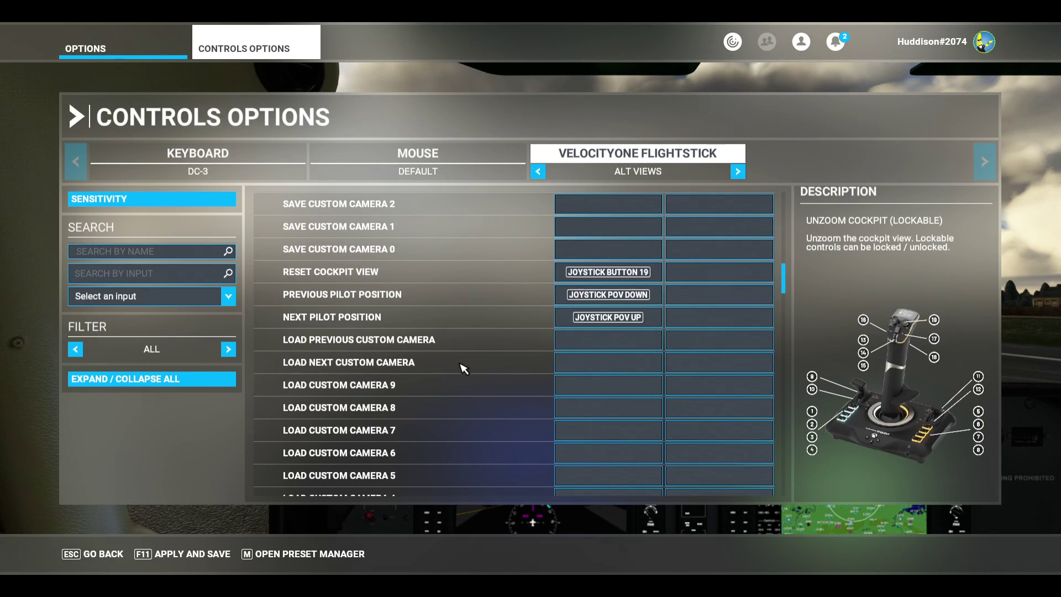
scroll(491, 355, "down", 2)
scroll(493, 356, "up", 2)
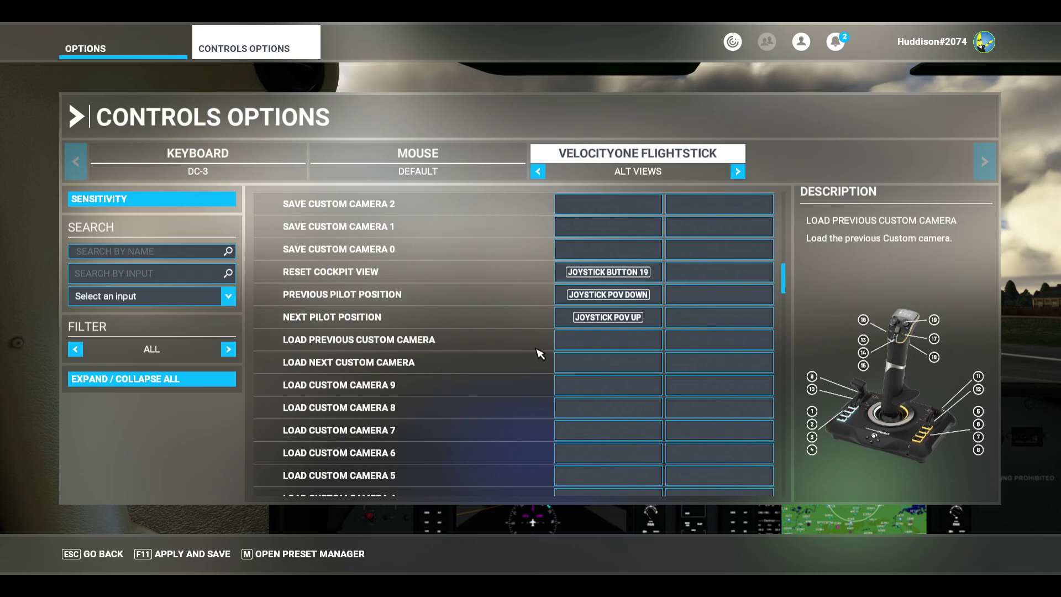
scroll(525, 354, "down", 9)
scroll(526, 355, "down", 5)
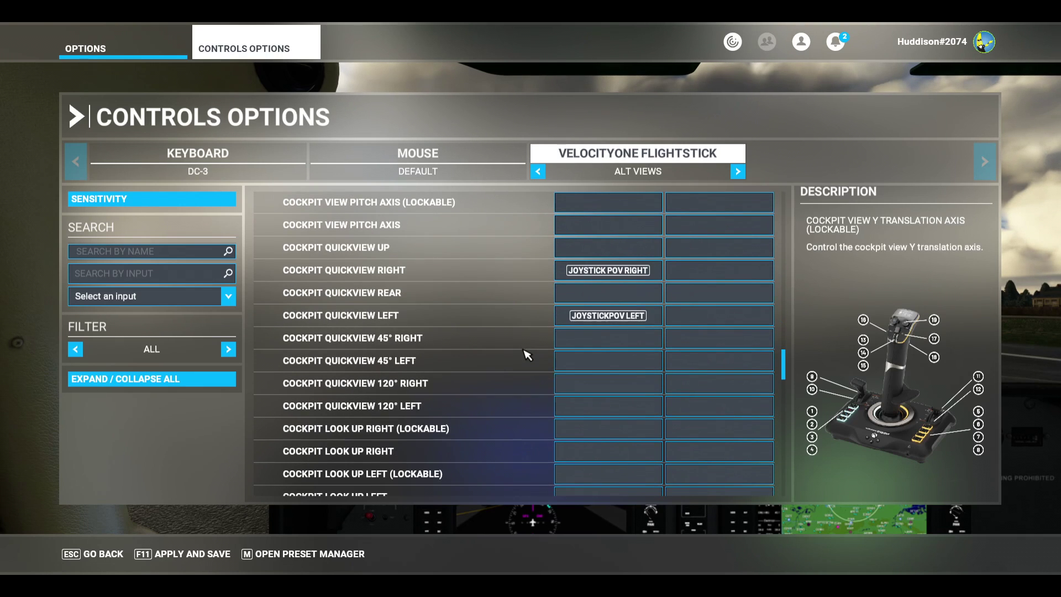
scroll(550, 338, "down", 1)
scroll(546, 342, "up", 1)
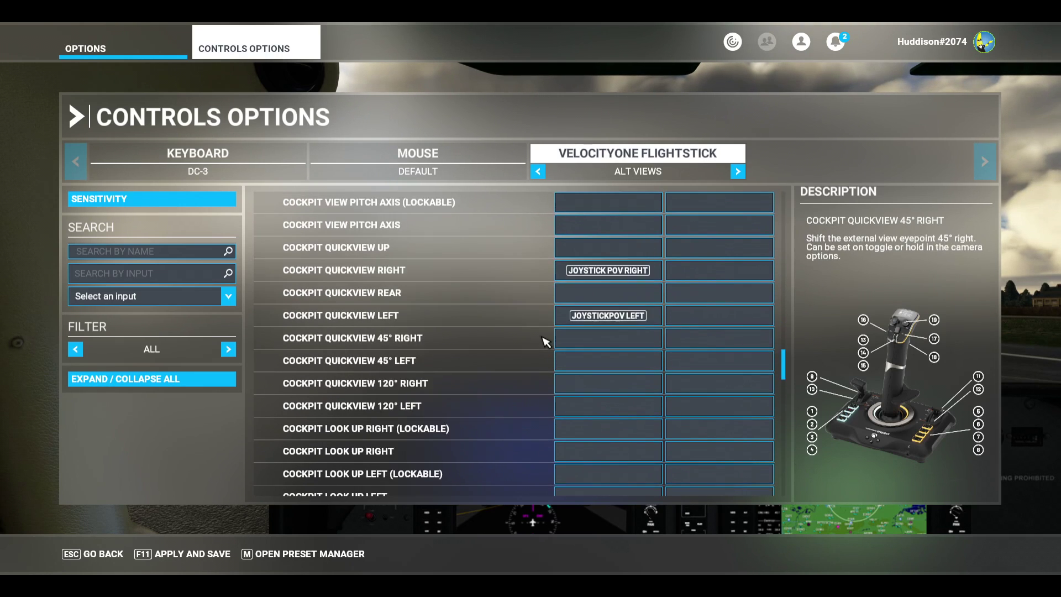
scroll(547, 343, "down", 2)
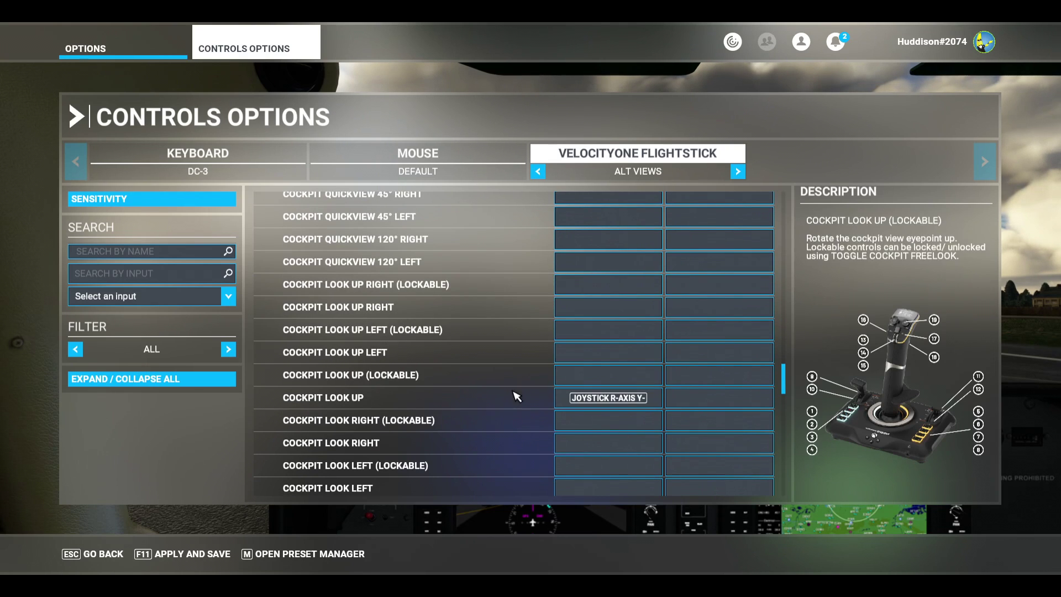
scroll(531, 415, "down", 1)
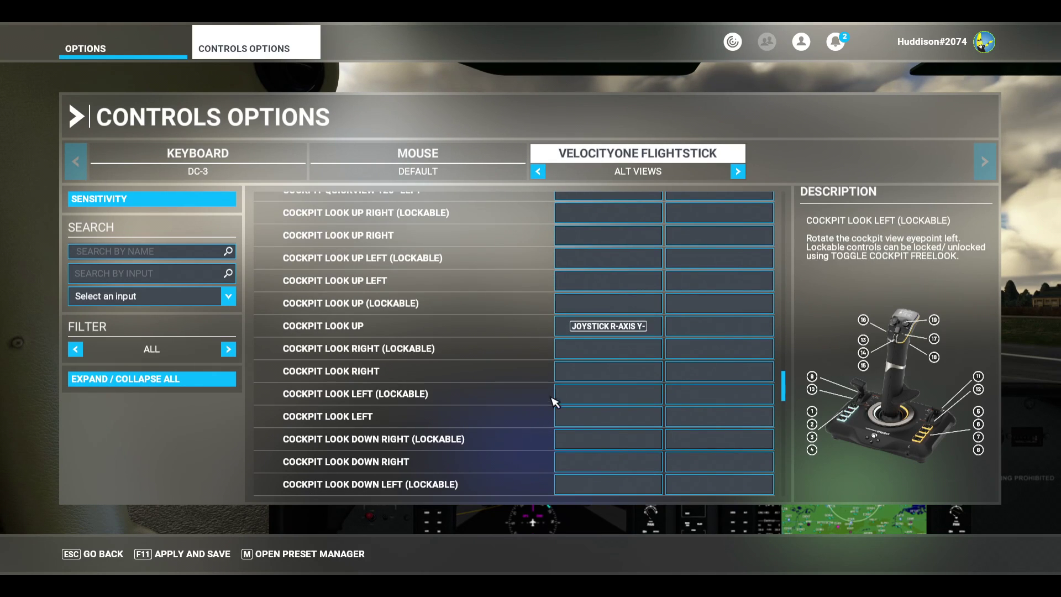
left_click(604, 376)
left_click(538, 270)
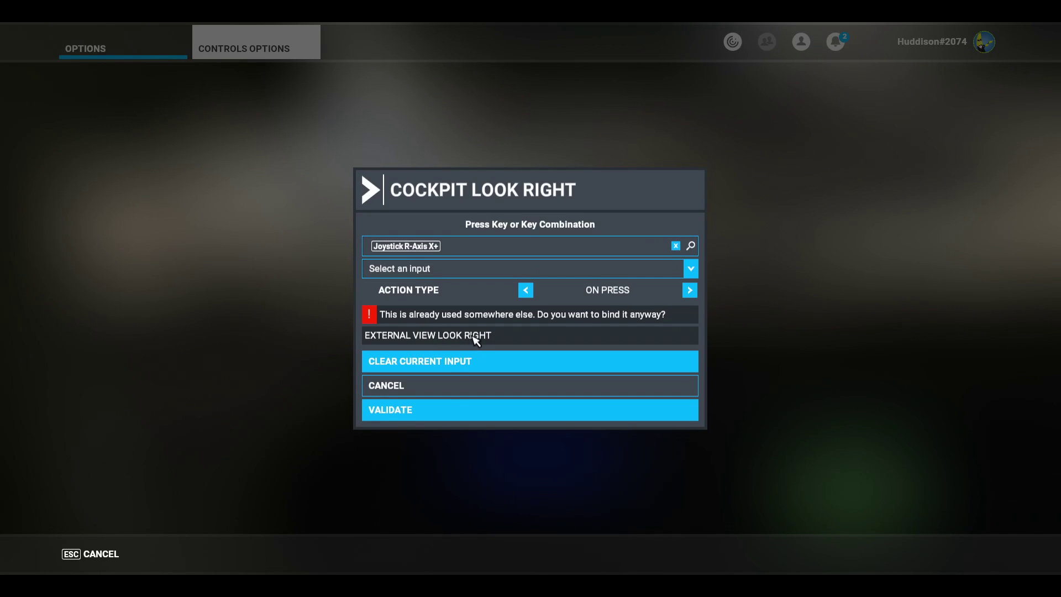
left_click(443, 409)
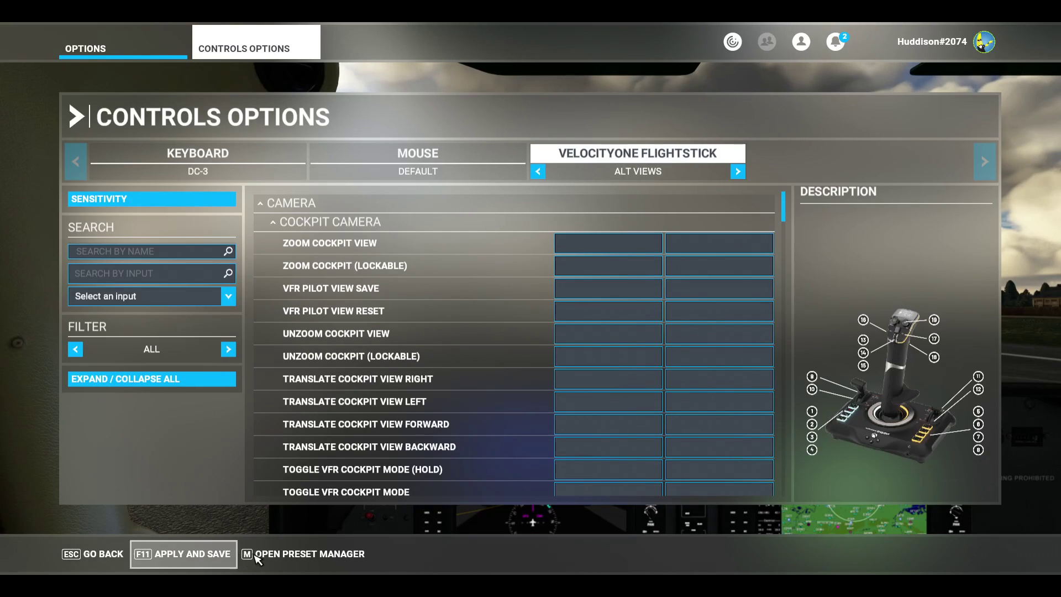
Apply and save the profile, then bind Cockpit Look Left to Joystick R-Axis X-
left_click(218, 552)
scroll(466, 397, "down", 15)
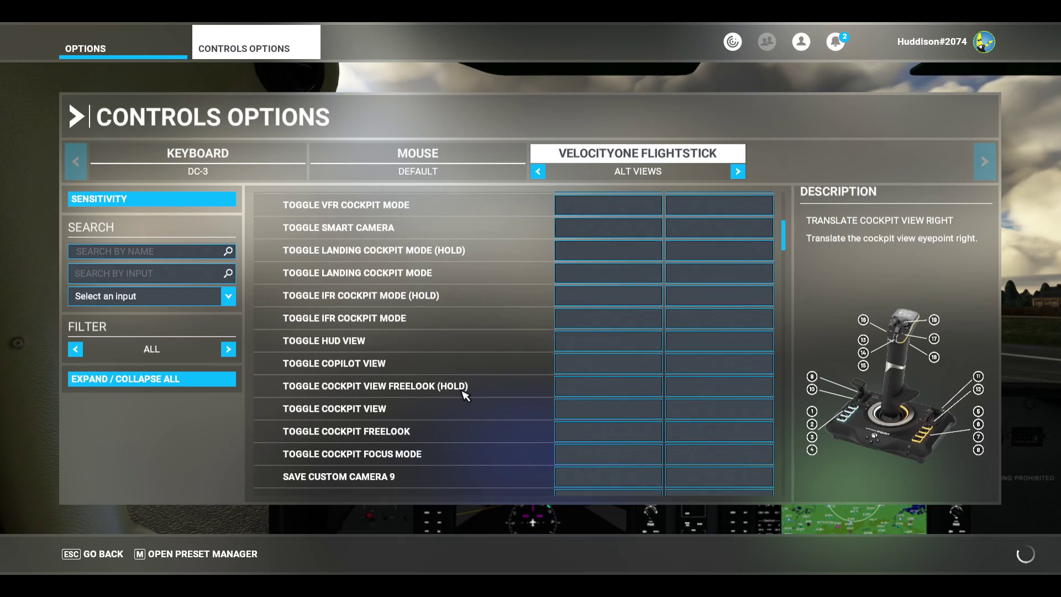
scroll(466, 396, "down", 10)
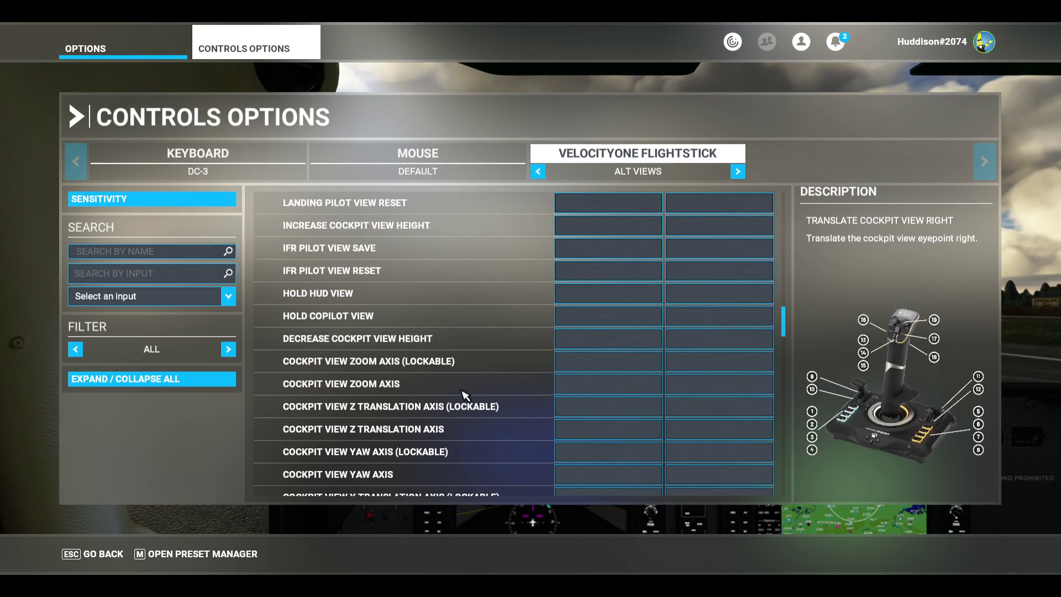
scroll(450, 411, "down", 12)
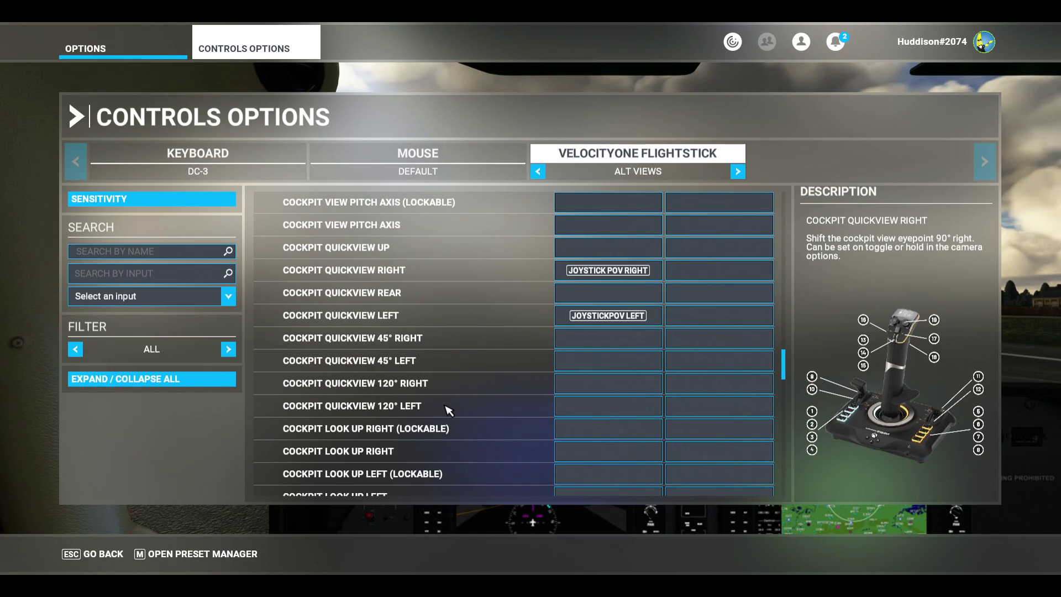
scroll(476, 415, "down", 3)
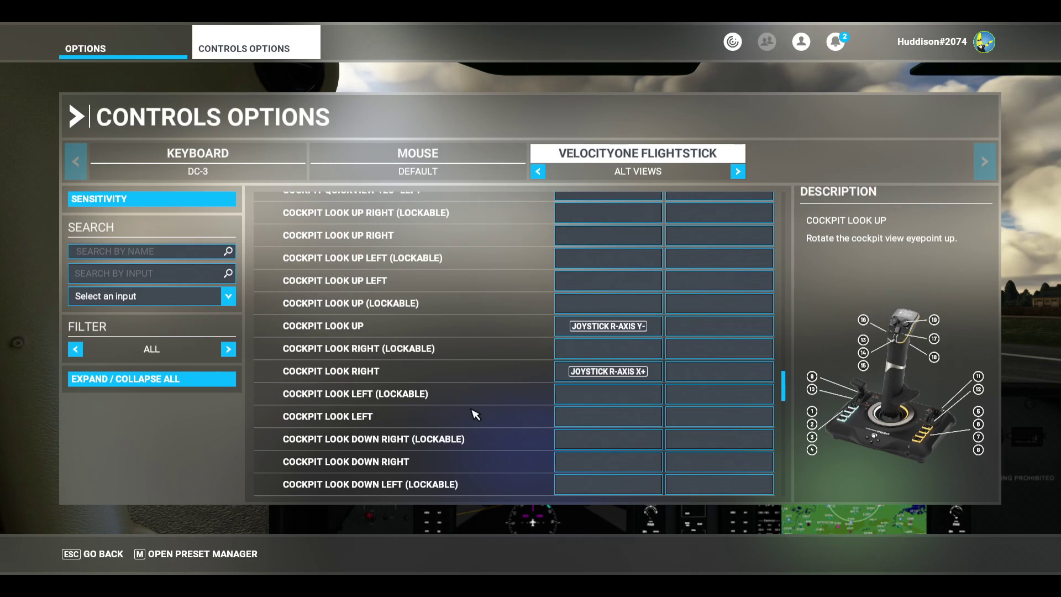
left_click(590, 424)
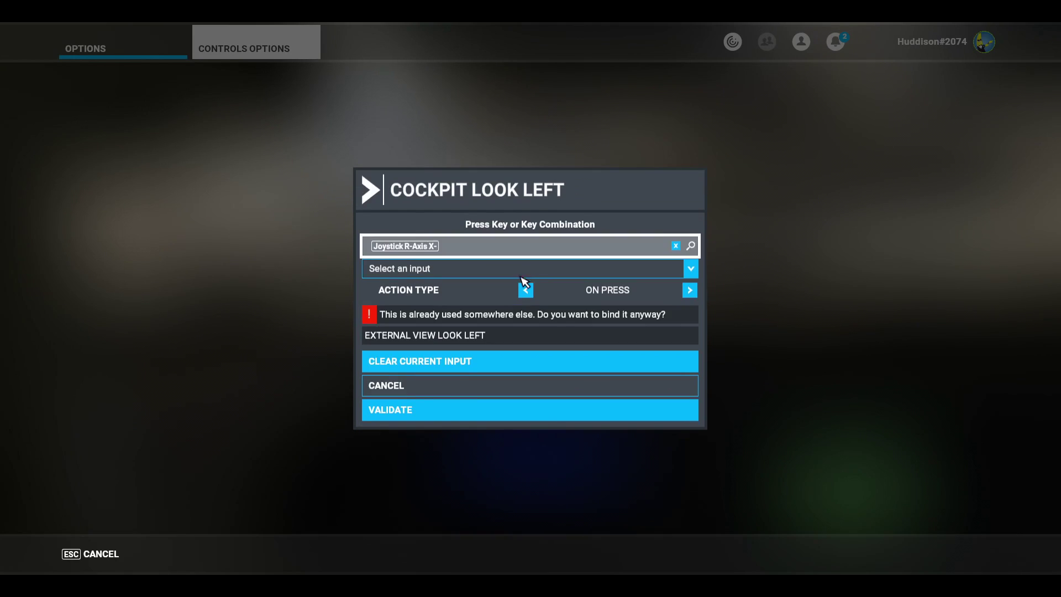
left_click(475, 419)
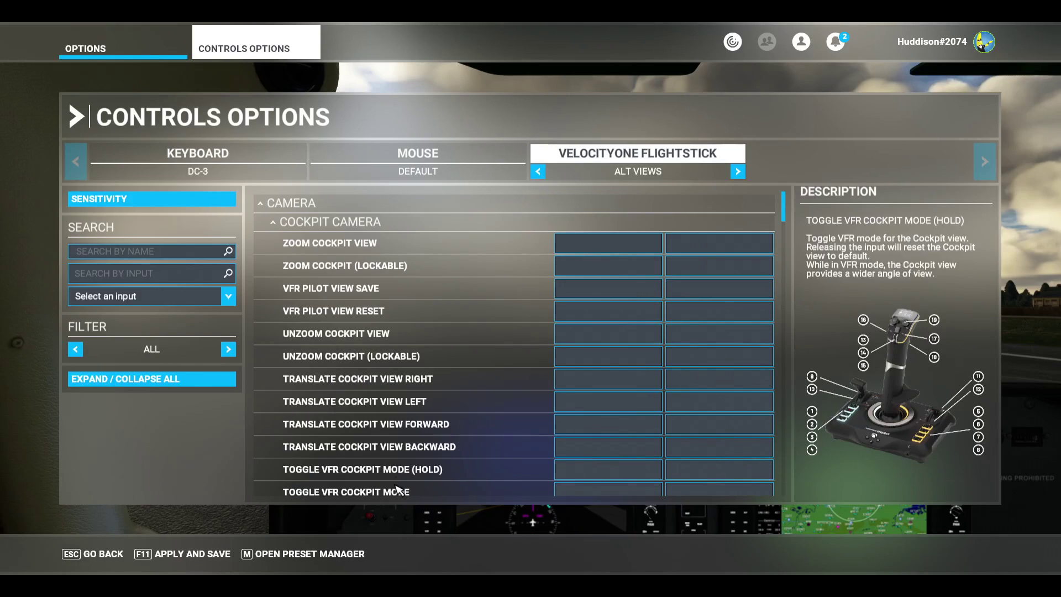
Bind Cockpit Look Down to Joystick R-Axis Y+
scroll(467, 407, "down", 15)
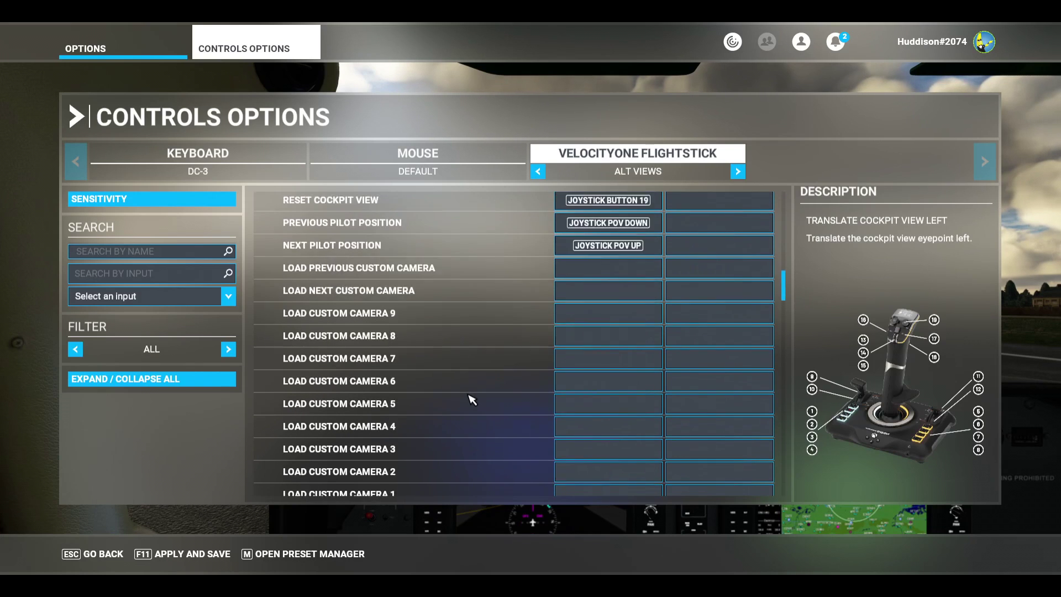
scroll(472, 399, "down", 15)
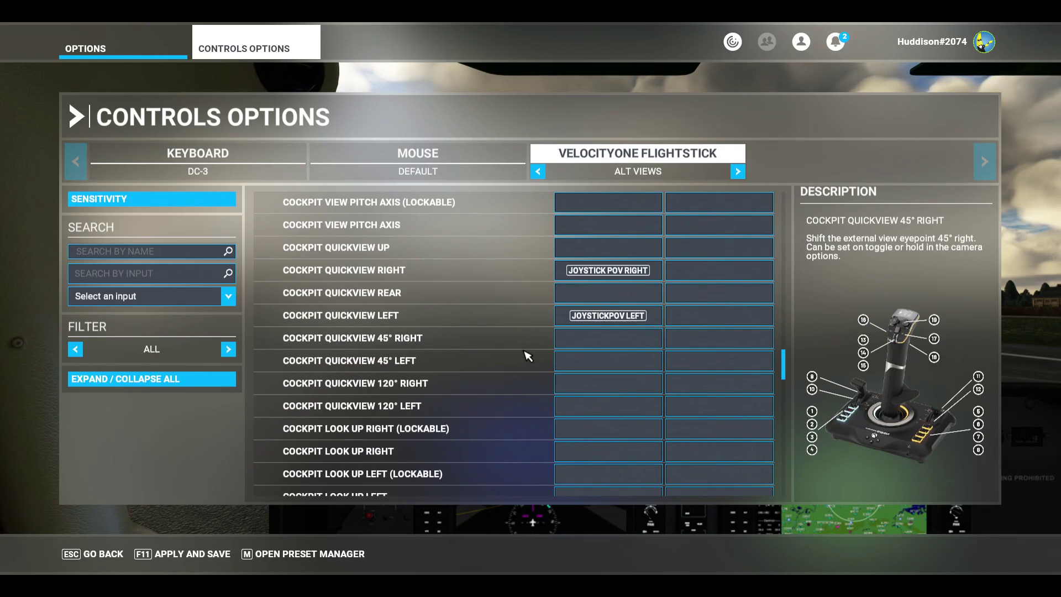
scroll(528, 348, "down", 5)
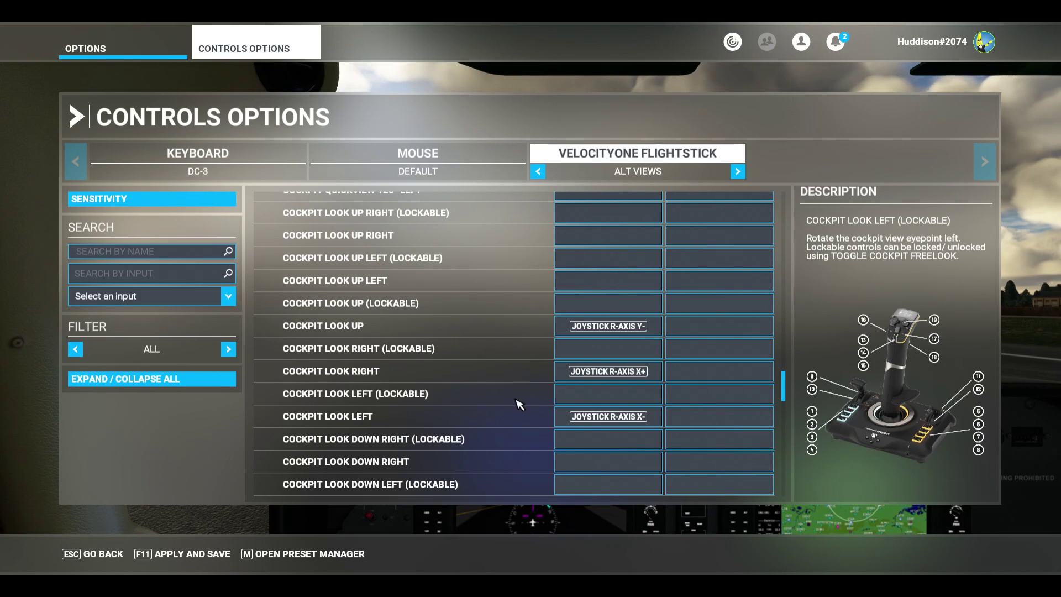
scroll(520, 404, "down", 2)
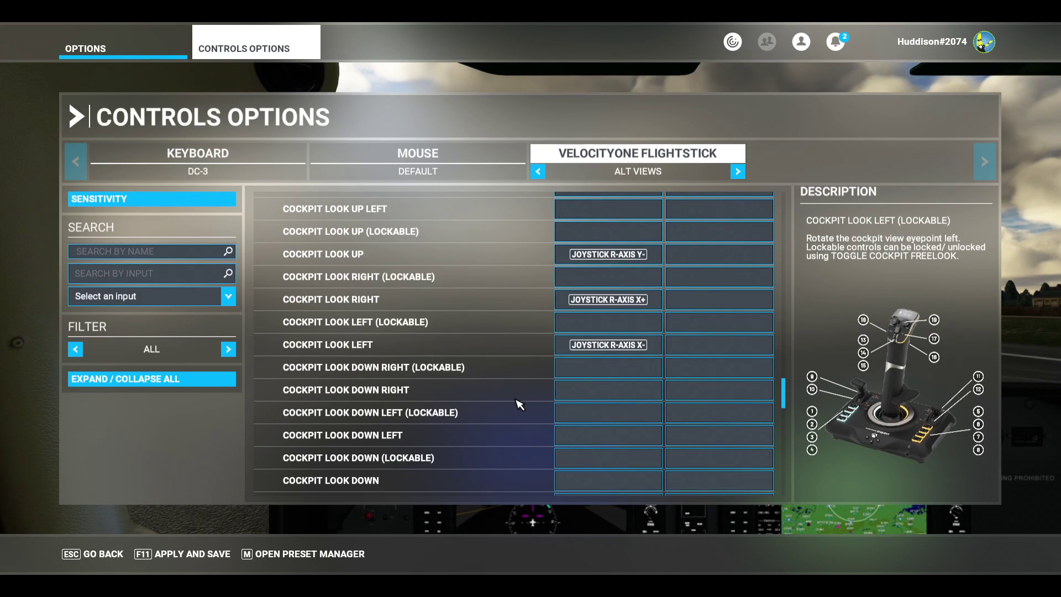
left_click(614, 484)
left_click(506, 273)
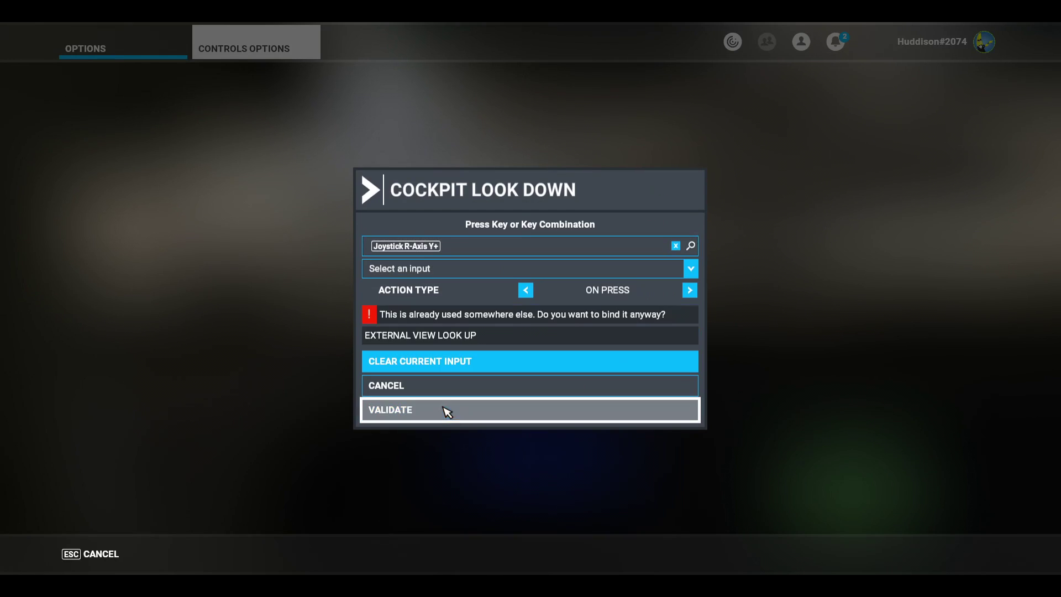
key("Return")
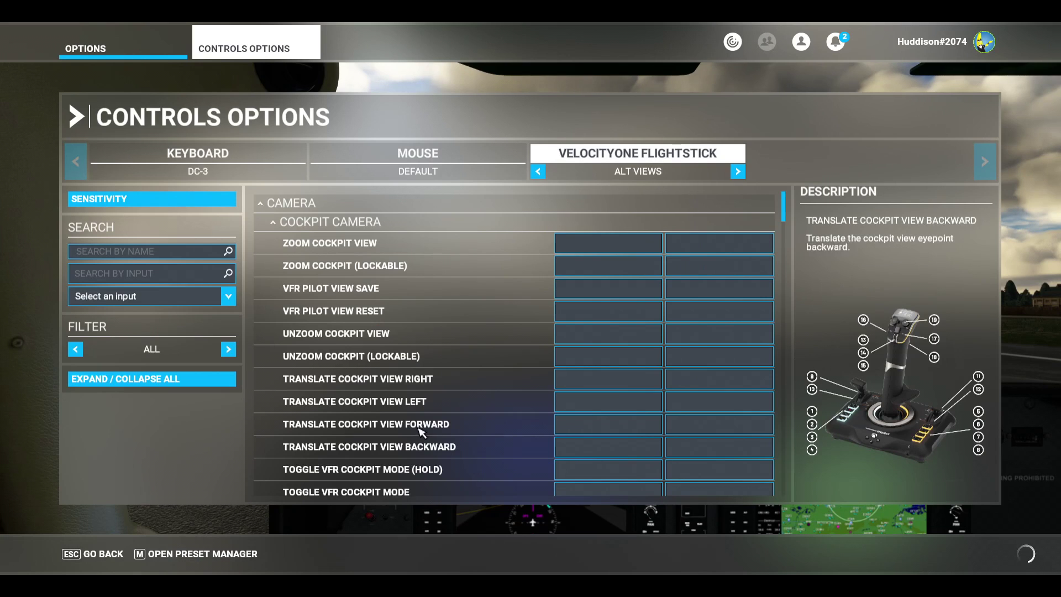
Verify the R-axis bindings on Cockpit Look Up, Right, Left and Down, then go back to Options
scroll(464, 412, "down", 15)
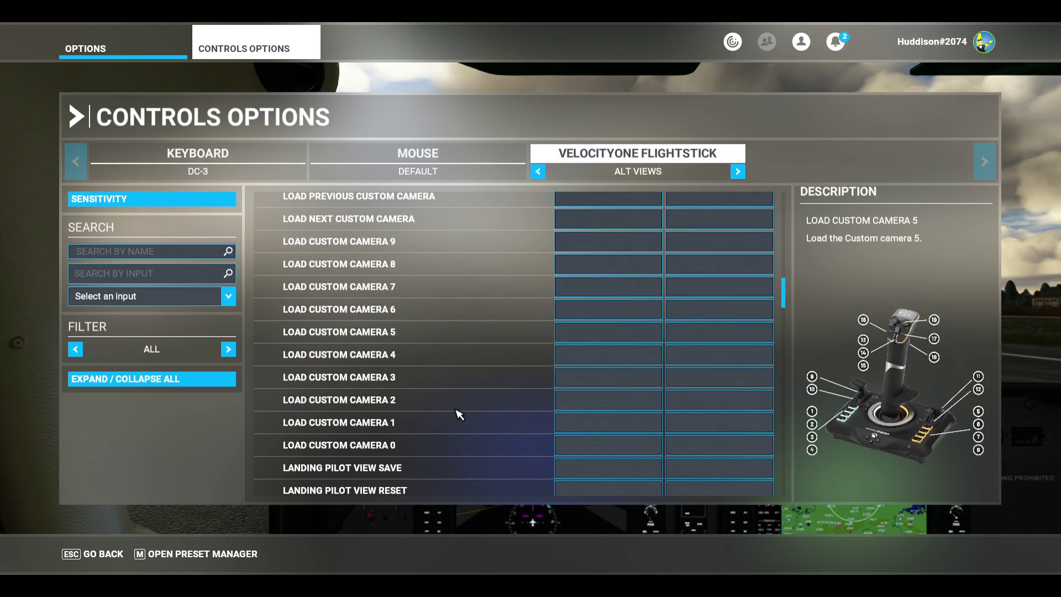
scroll(459, 414, "down", 15)
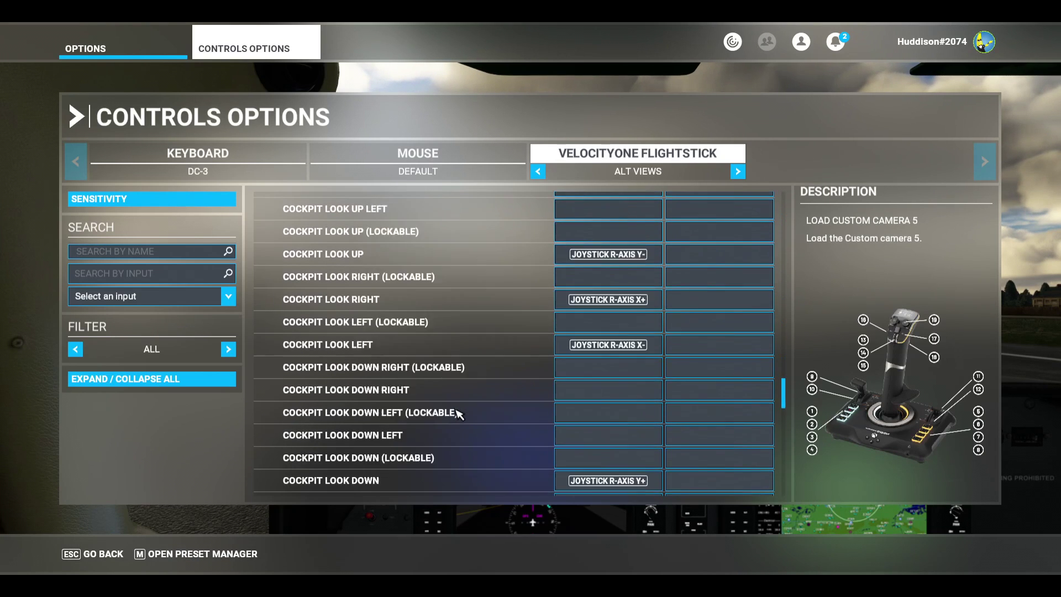
scroll(459, 413, "down", 3)
scroll(457, 412, "up", 8)
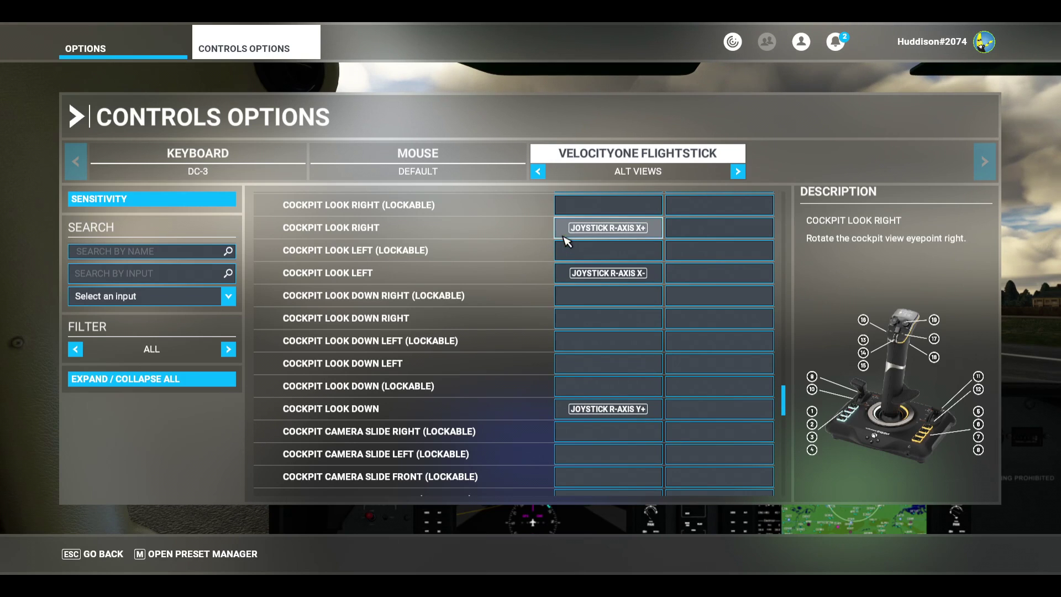
scroll(586, 271, "up", 3)
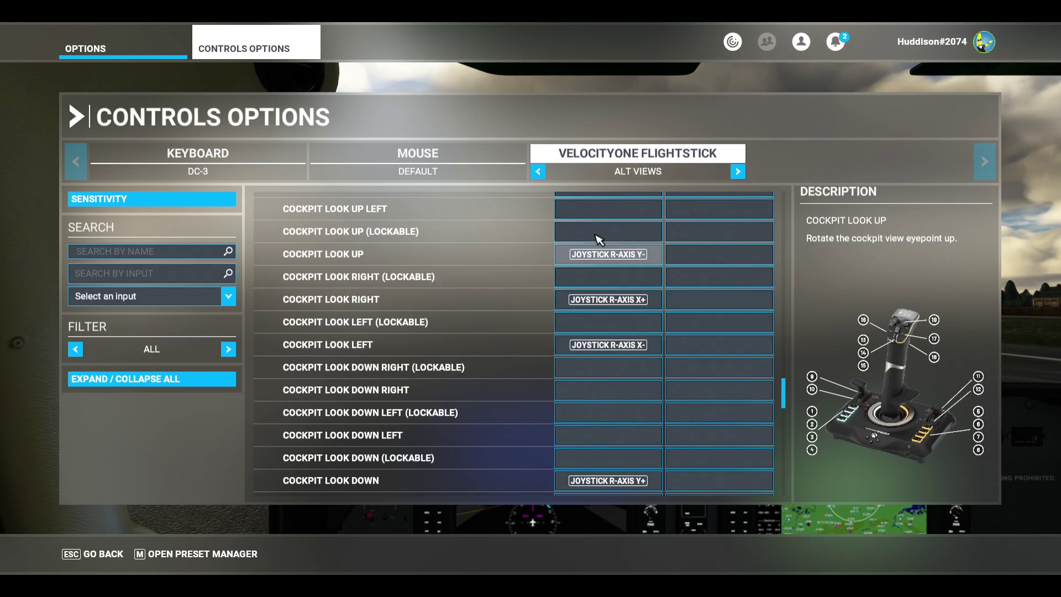
scroll(608, 235, "up", 3)
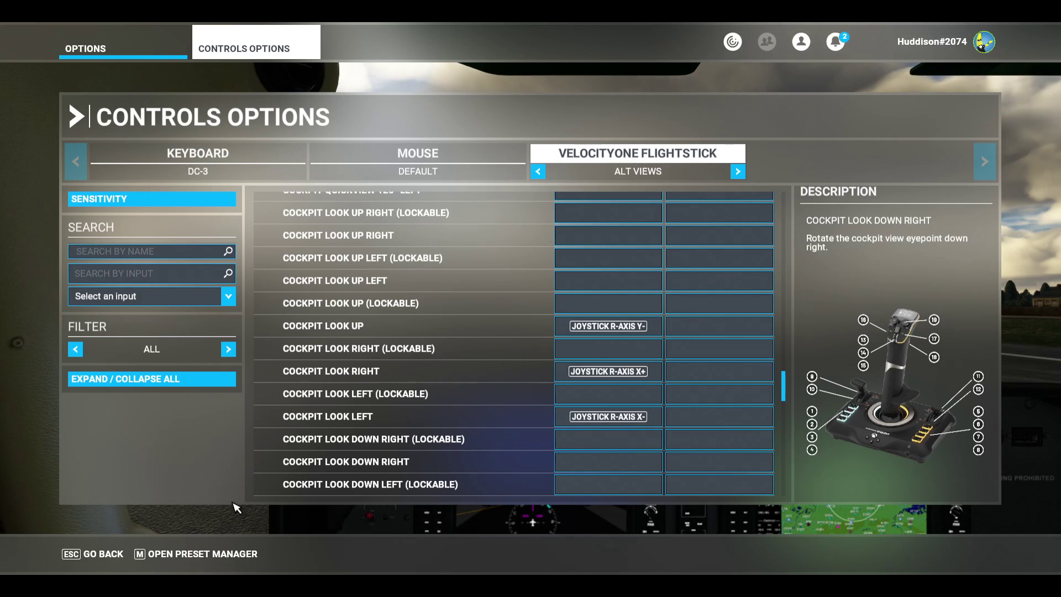
left_click(119, 554)
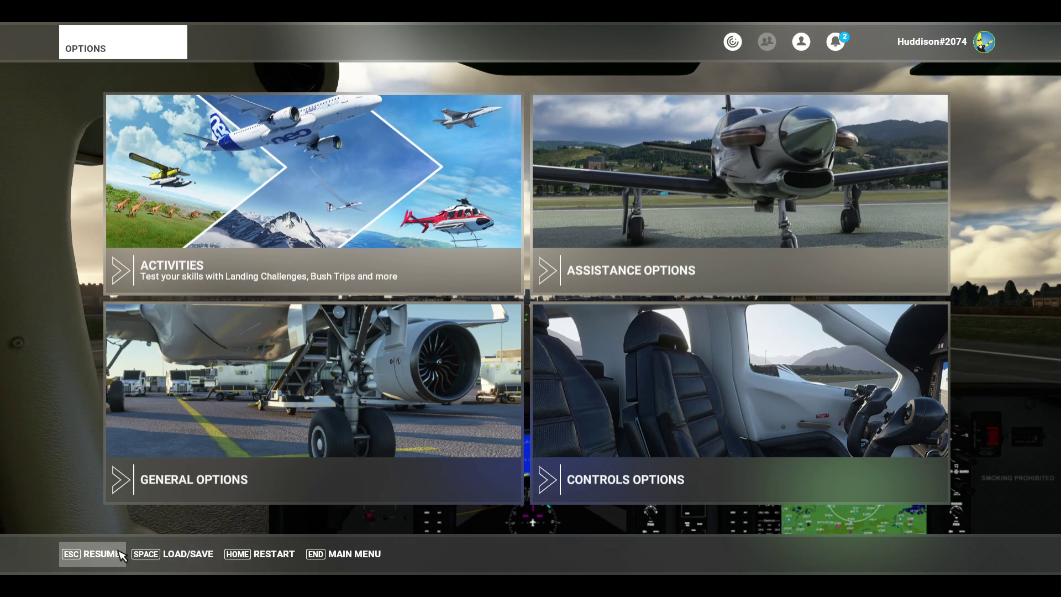
Resume the flight and test the new R-axis look-around views in the cockpit
left_click(113, 560)
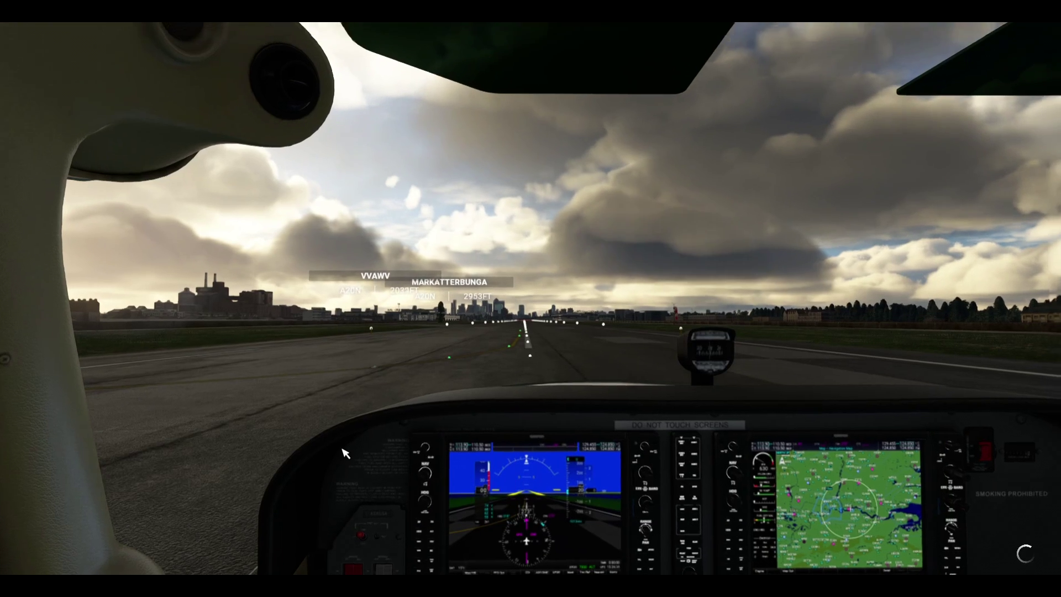
right_click(345, 453)
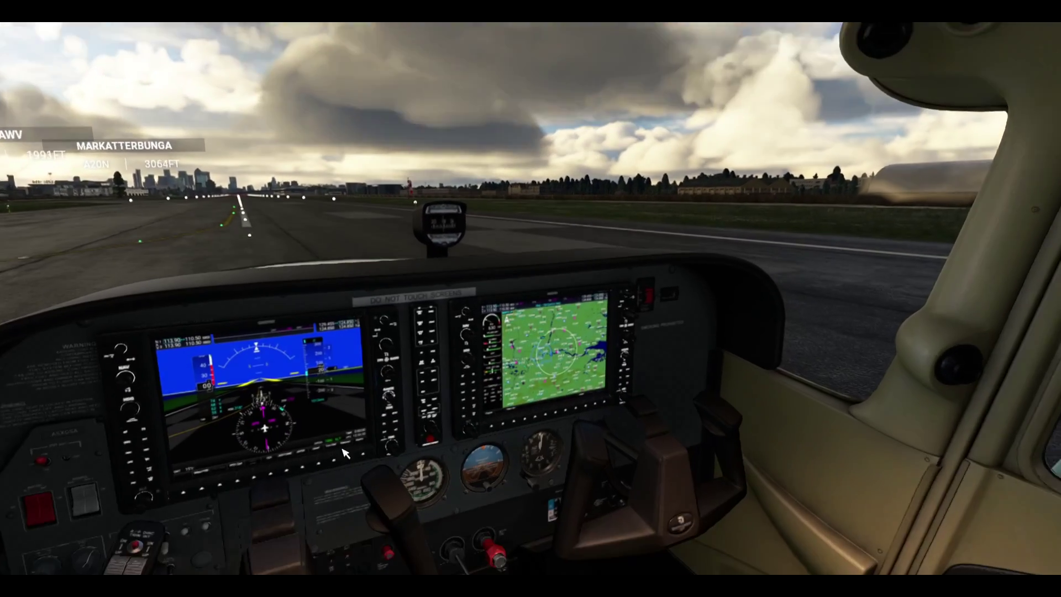
right_click(343, 452)
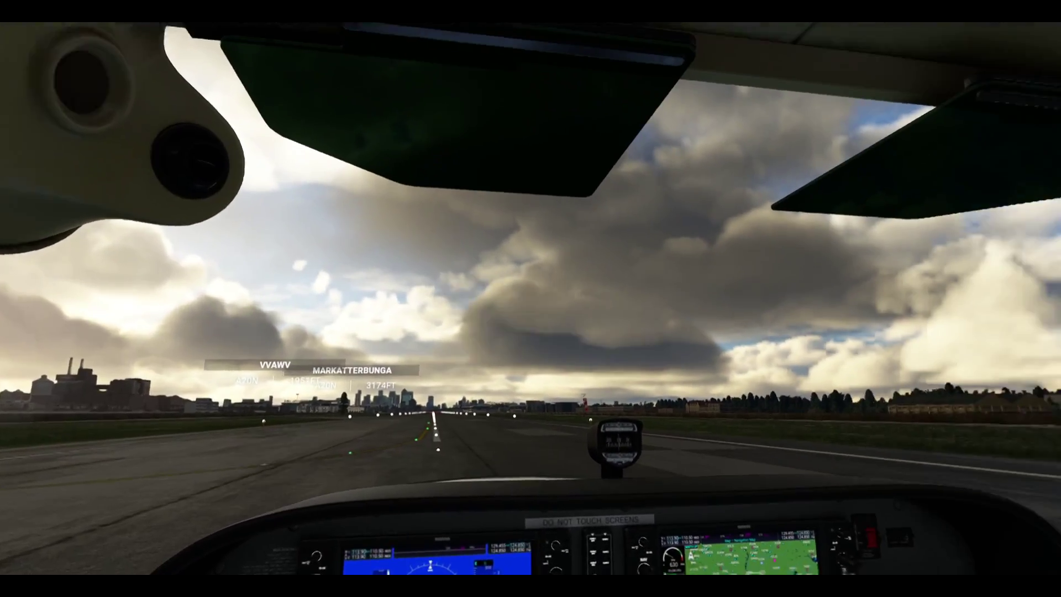